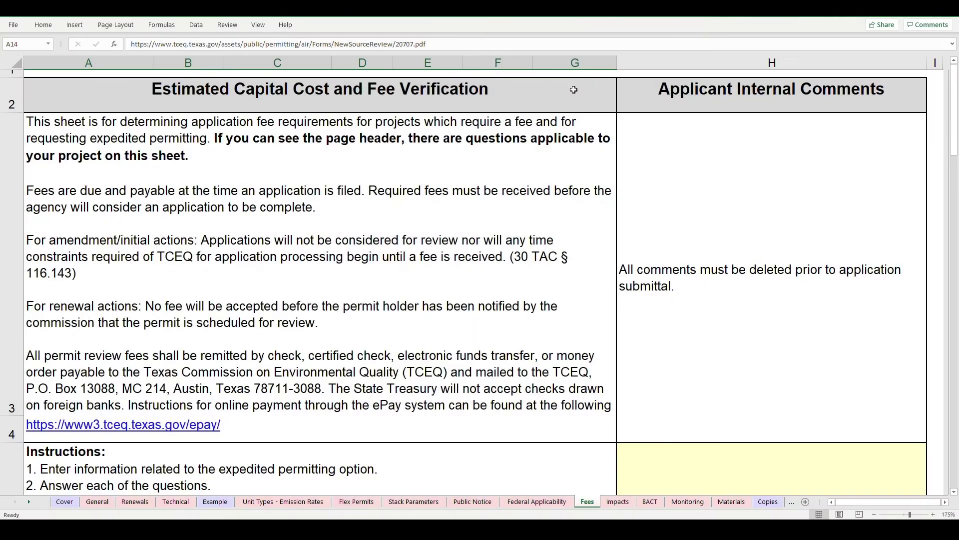
Go through the Fees sheet's instructions and answer Yes to whether expediting is requested for this project.
{"action": "left_click", "coordinate": [573, 90]}
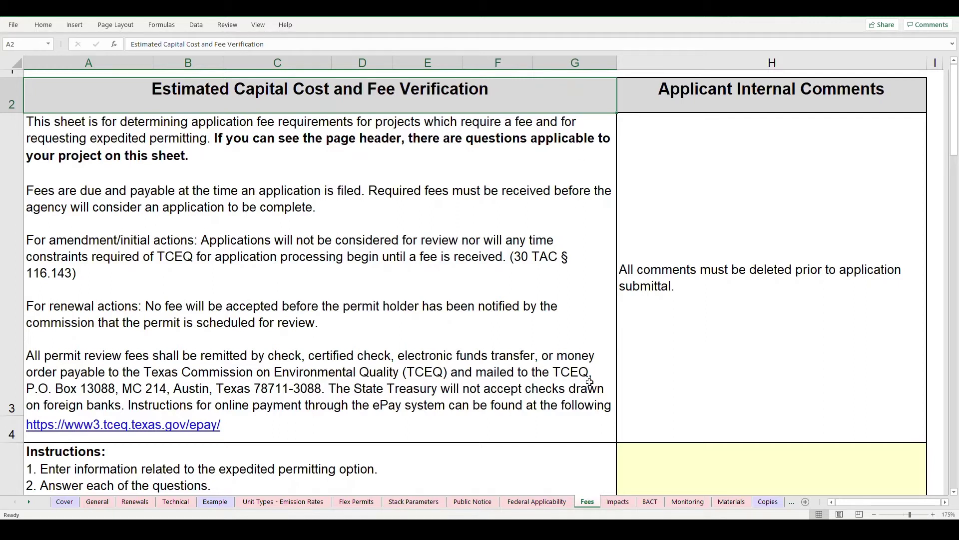
{"action": "key", "text": "Down"}
{"action": "key", "text": "Down"}
{"action": "key", "text": "Down"}
{"action": "key", "text": "Down"}
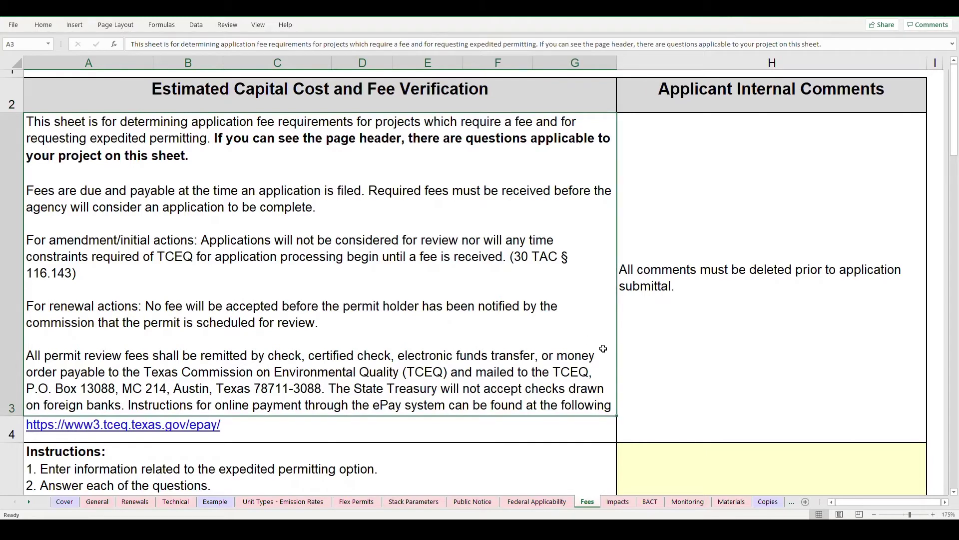
{"action": "key", "text": "Down"}
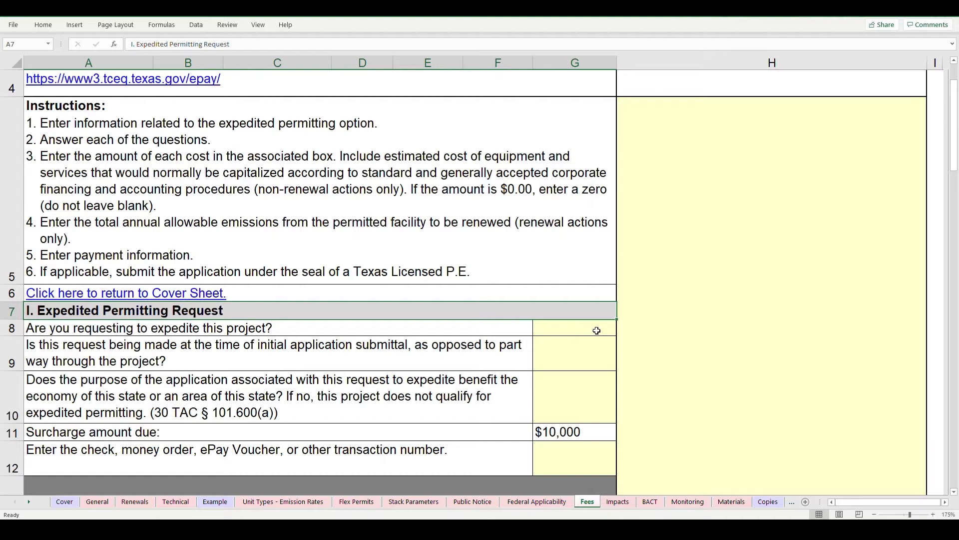
{"action": "left_click", "coordinate": [602, 329]}
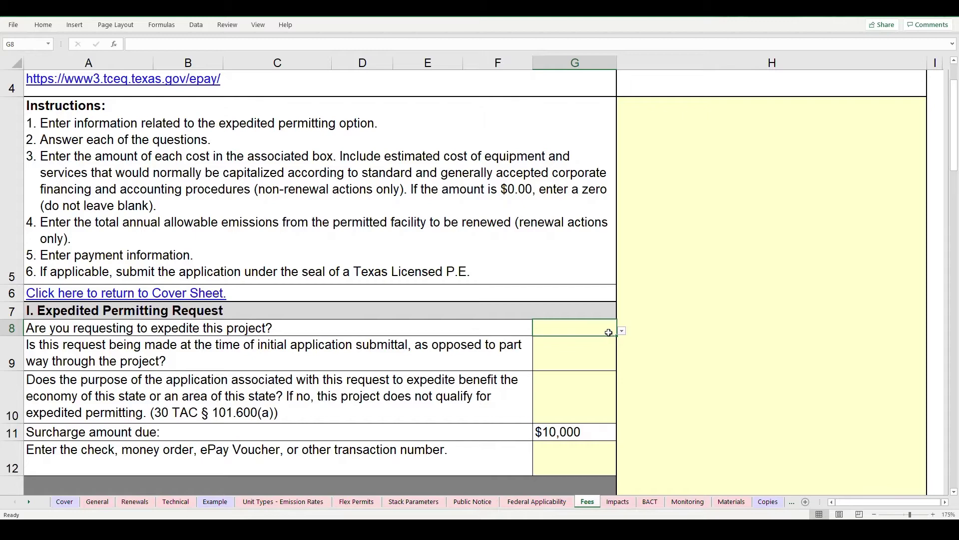
{"action": "scroll", "coordinate": [609, 332], "scroll_direction": "down", "scroll_amount": 1}
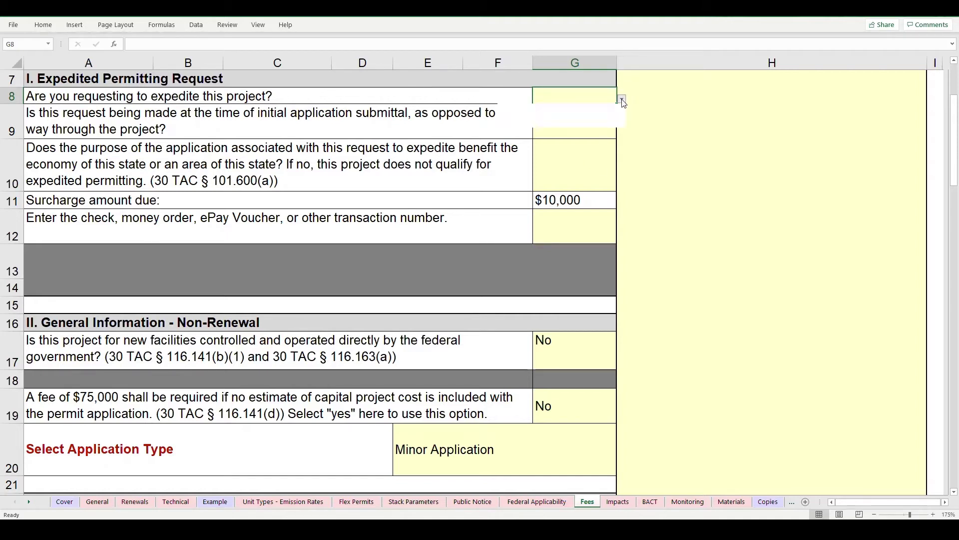
{"action": "left_click", "coordinate": [619, 99]}
{"action": "left_click", "coordinate": [613, 105]}
Answer Yes to whether the expedite request is made at the time of initial application submittal.
{"action": "left_click", "coordinate": [588, 124]}
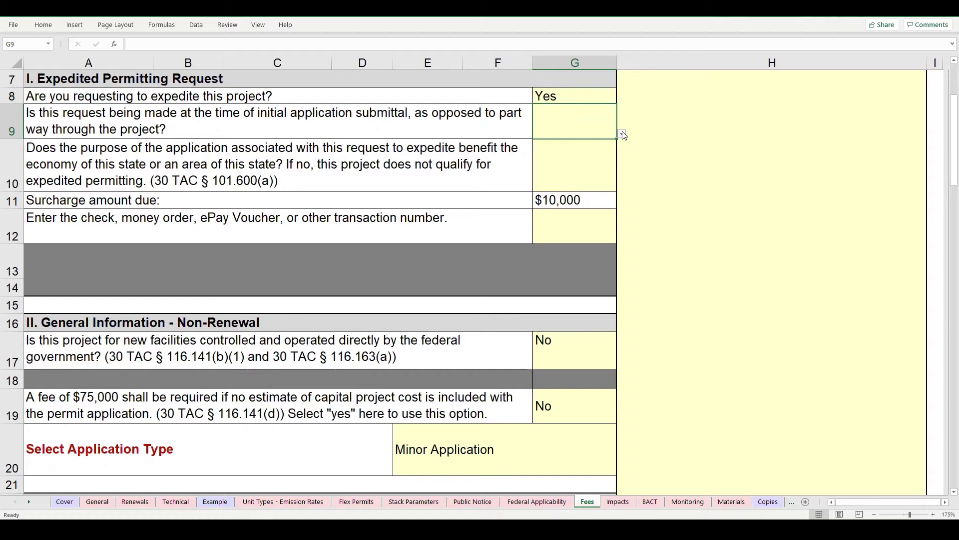
{"action": "left_click", "coordinate": [621, 134]}
{"action": "left_click", "coordinate": [603, 145]}
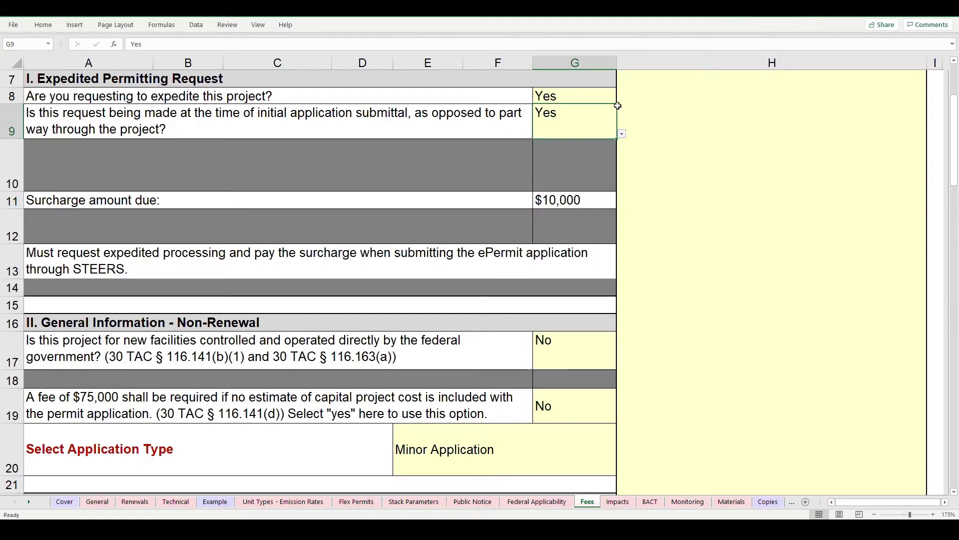
Change the initial-submittal answer to No and answer Yes to whether the application benefits the state's economy.
{"action": "left_click", "coordinate": [623, 134]}
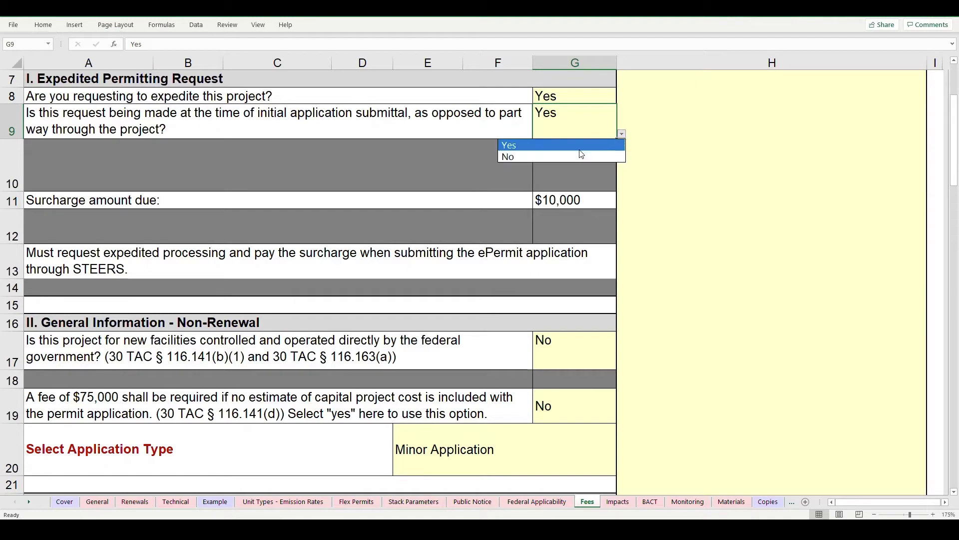
{"action": "left_click", "coordinate": [525, 158]}
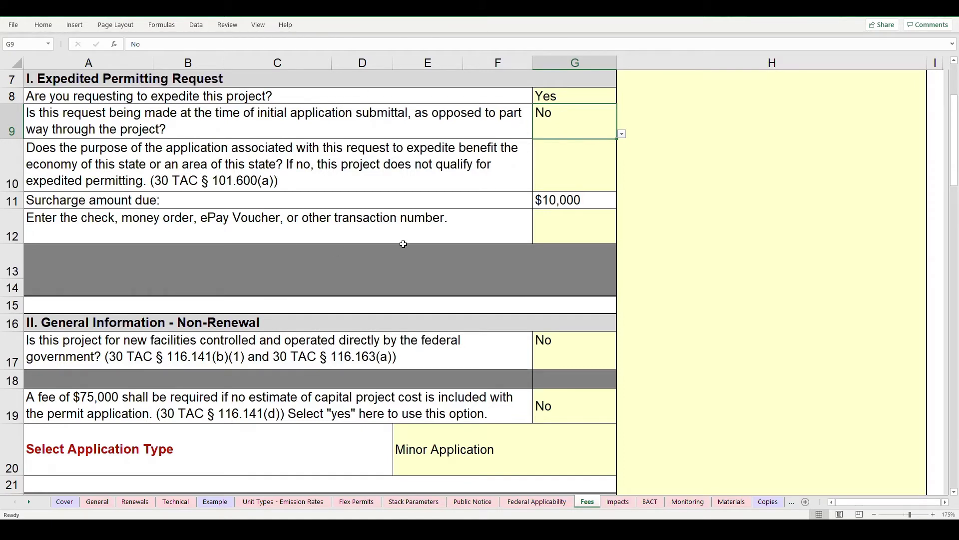
{"action": "left_click", "coordinate": [592, 146]}
{"action": "left_click", "coordinate": [621, 186]}
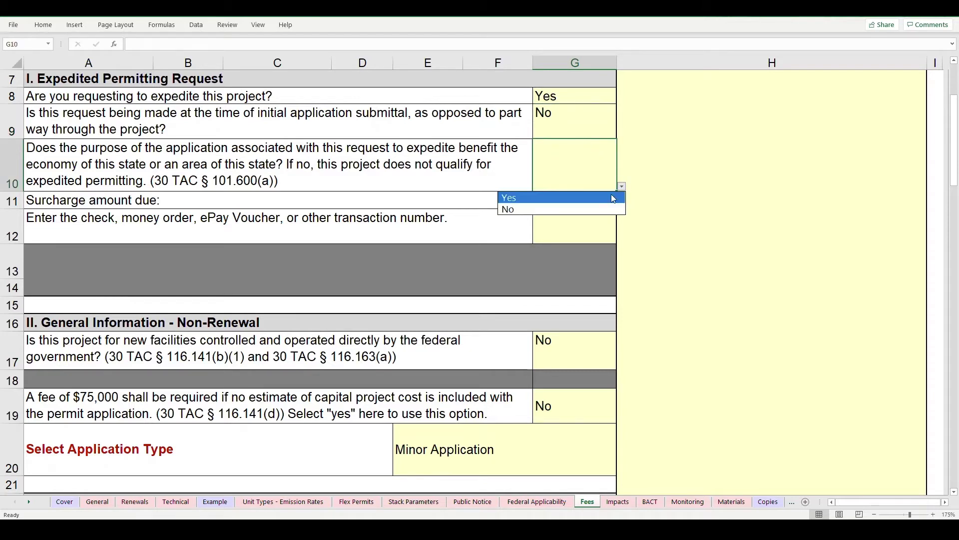
{"action": "left_click", "coordinate": [599, 201]}
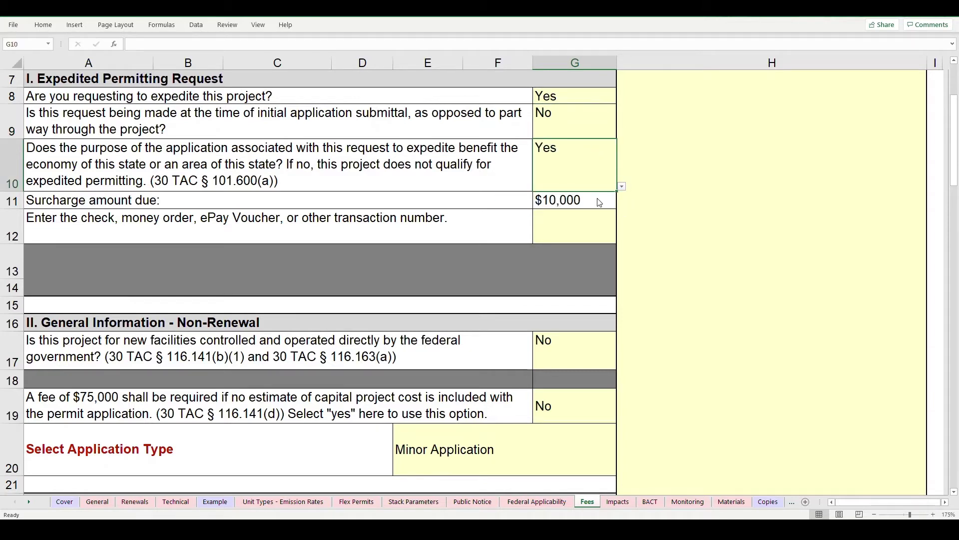
Enter the surcharge's payment transaction number and highlight the payment instructions with the form link below it.
{"action": "left_click", "coordinate": [599, 223]}
{"action": "type", "text": "12345"}
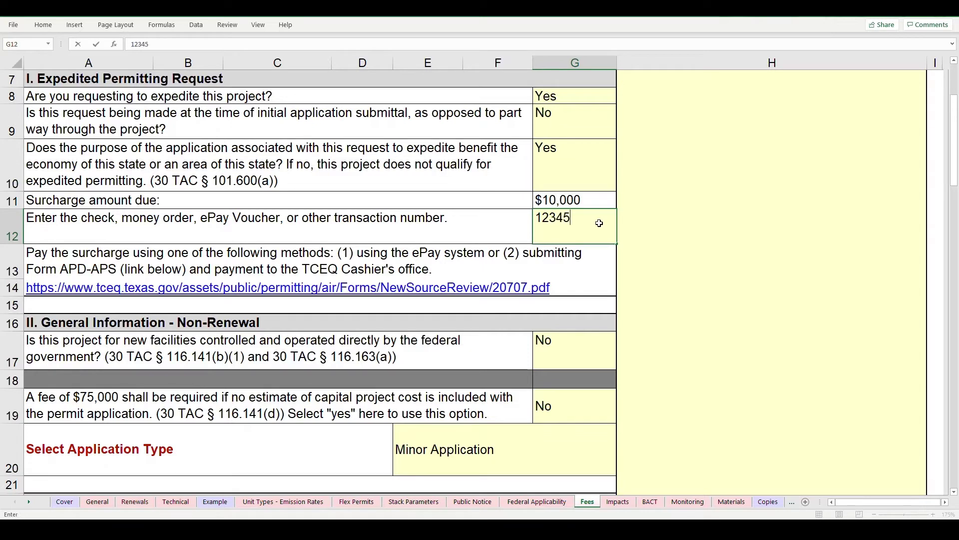
{"action": "key", "text": "Return"}
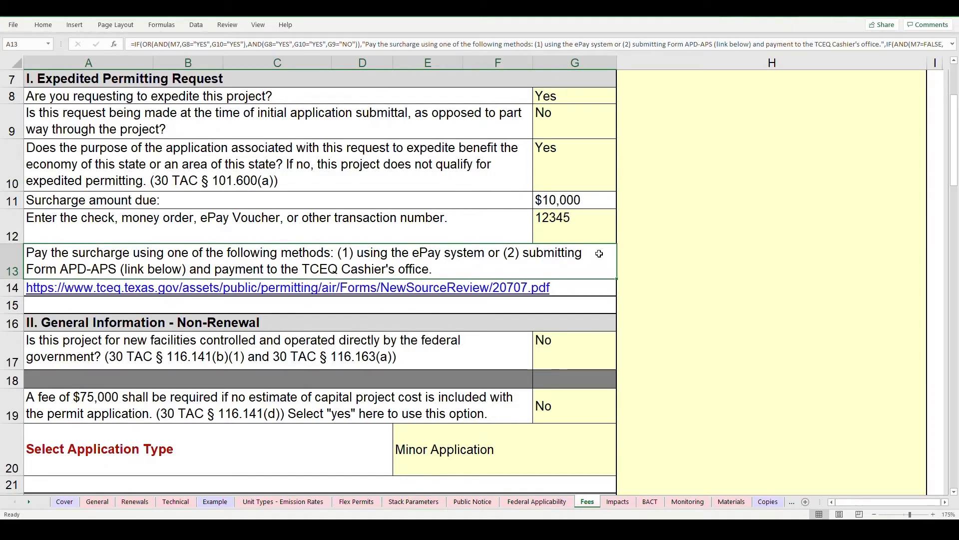
{"action": "left_click_drag", "start_coordinate": [599, 252], "coordinate": [611, 291]}
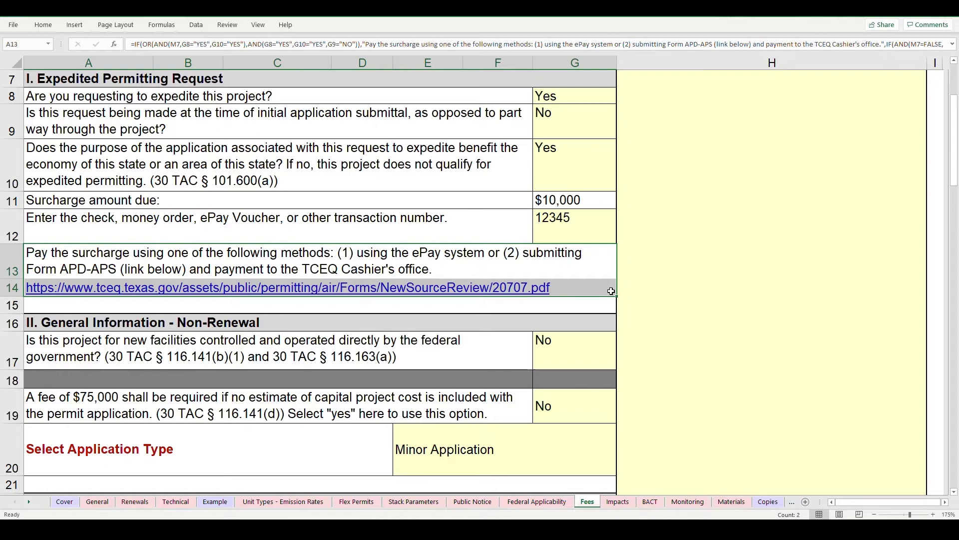
{"action": "left_click", "coordinate": [636, 288]}
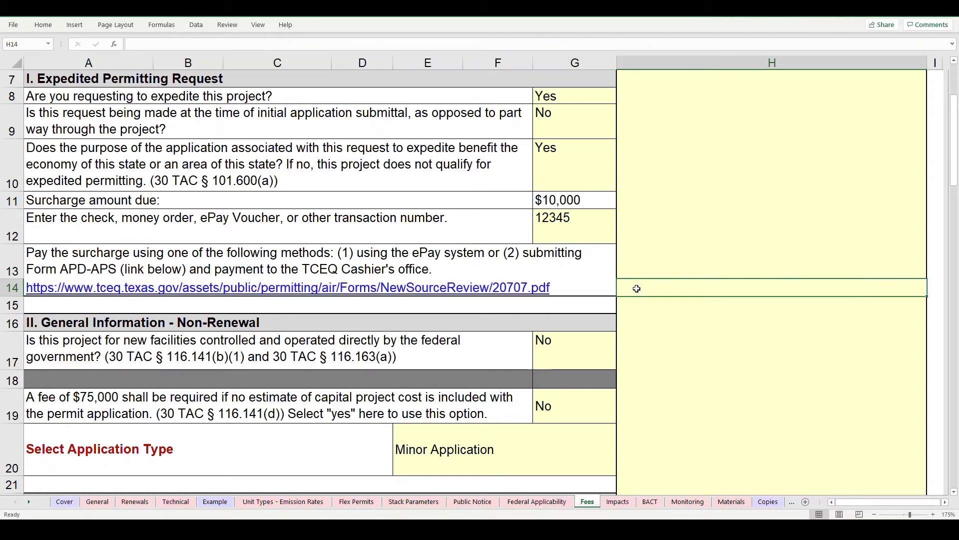
Switch the answer on facilities operated directly by the federal government to Yes, and set it back to No.
{"action": "scroll", "coordinate": [637, 288], "scroll_direction": "down", "scroll_amount": 1}
{"action": "scroll", "coordinate": [636, 288], "scroll_direction": "down", "scroll_amount": 2}
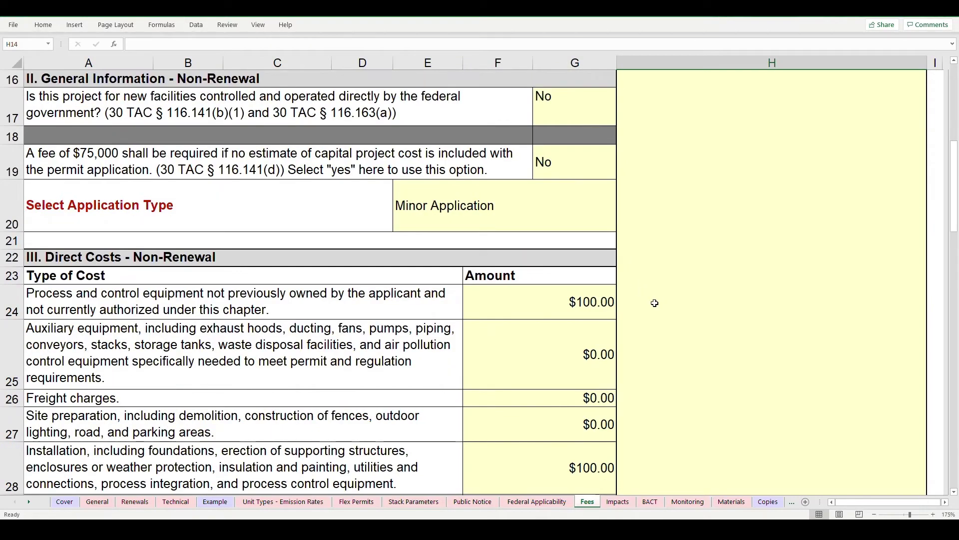
{"action": "left_click", "coordinate": [604, 83]}
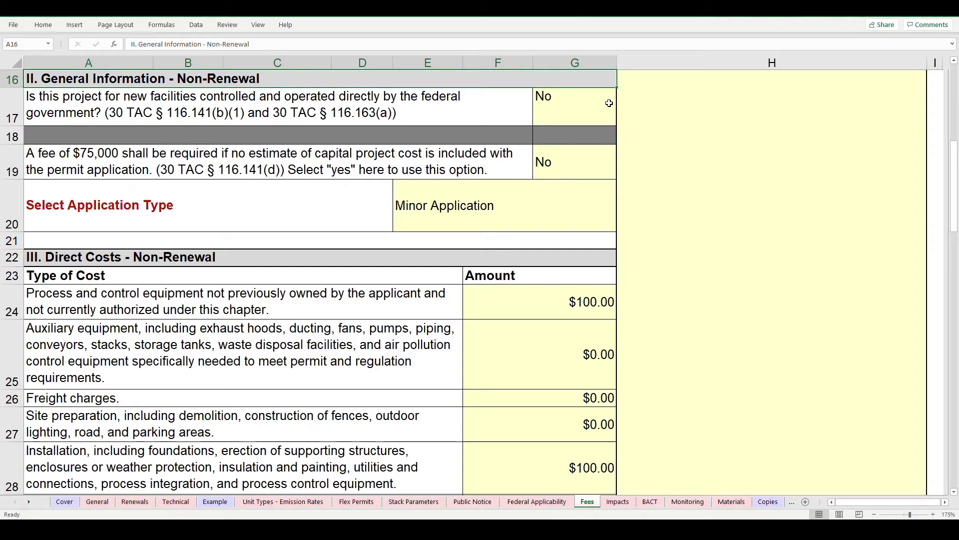
{"action": "left_click", "coordinate": [609, 103]}
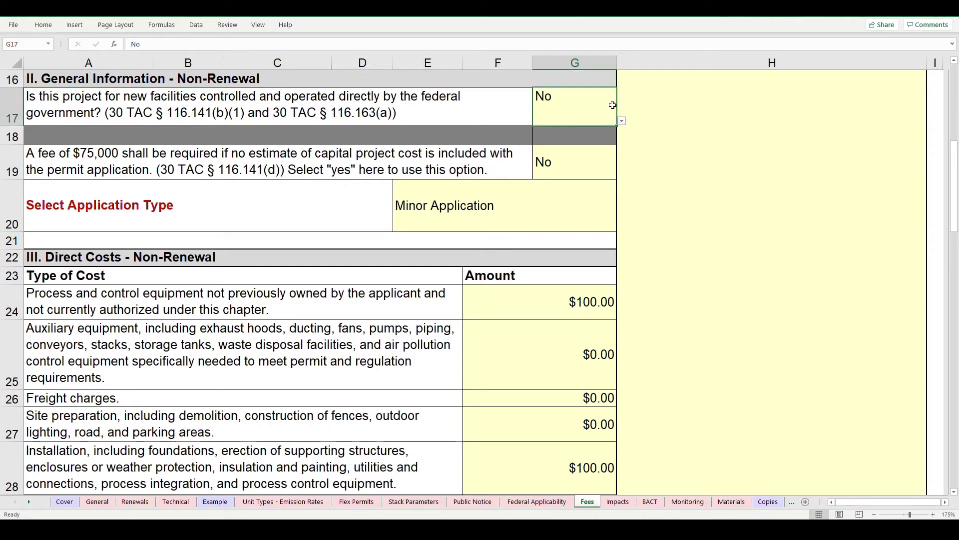
{"action": "left_click", "coordinate": [622, 121]}
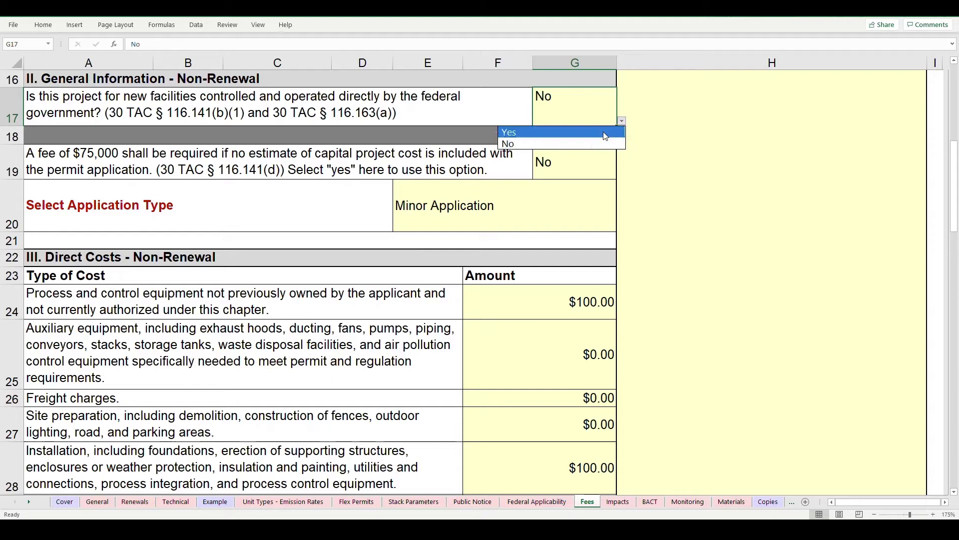
{"action": "left_click", "coordinate": [605, 133]}
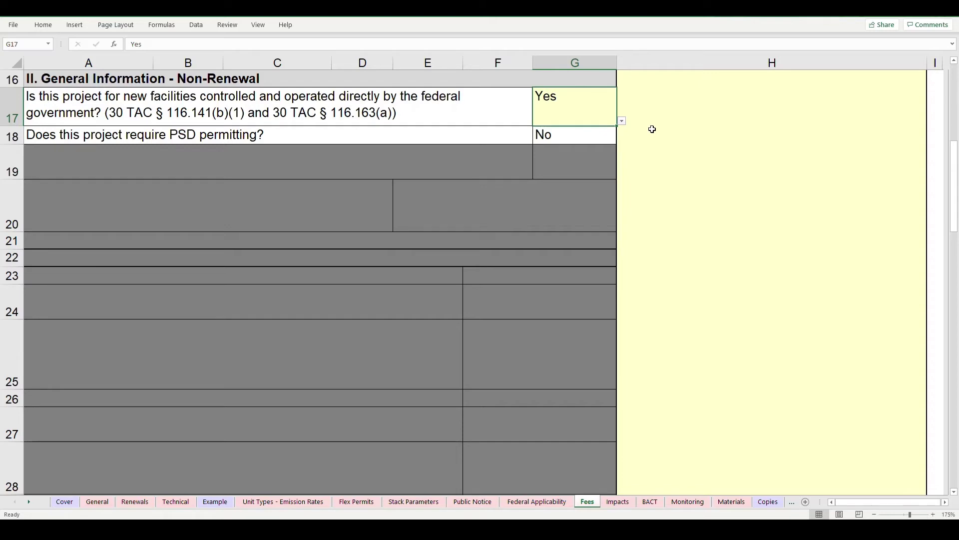
{"action": "left_click", "coordinate": [622, 121]}
{"action": "left_click", "coordinate": [596, 144]}
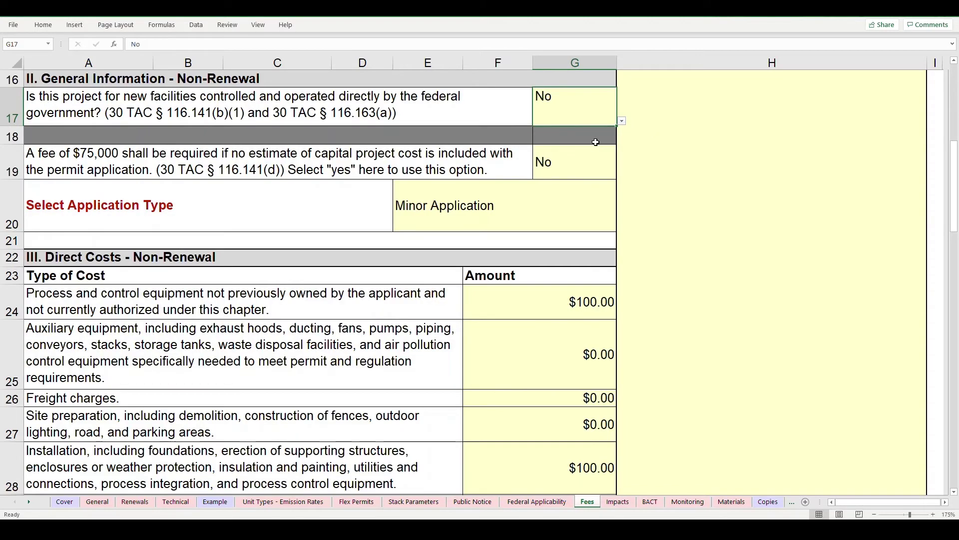
Select Yes for the $75,000 fee option without a capital cost estimate, with Minor Application as the application type.
{"action": "left_click", "coordinate": [592, 151]}
{"action": "left_click", "coordinate": [622, 174]}
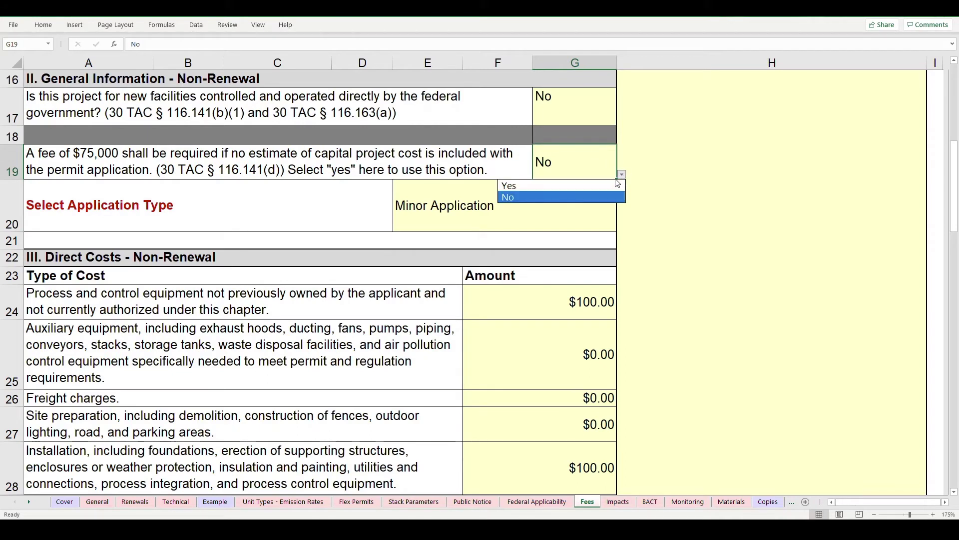
{"action": "left_click", "coordinate": [614, 187]}
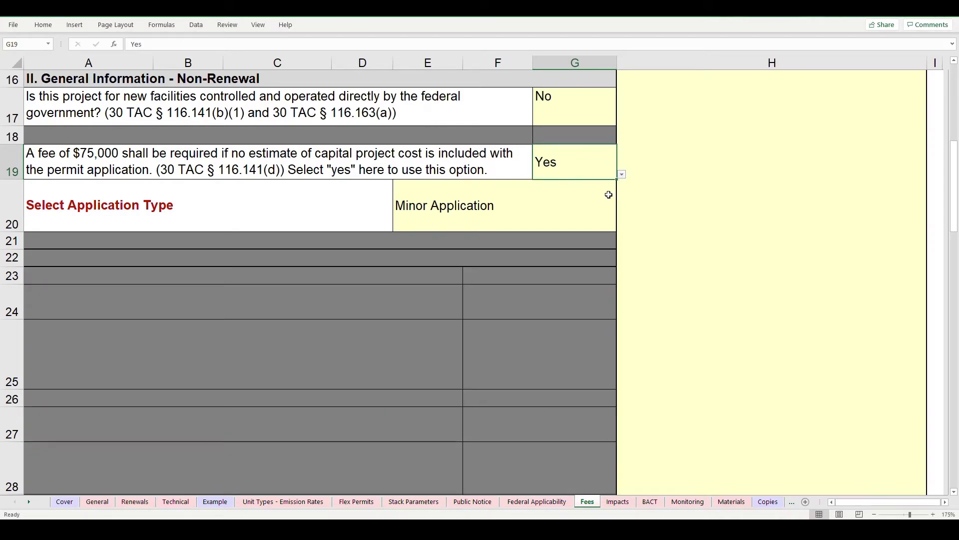
{"action": "left_click", "coordinate": [609, 196]}
{"action": "left_click", "coordinate": [622, 228]}
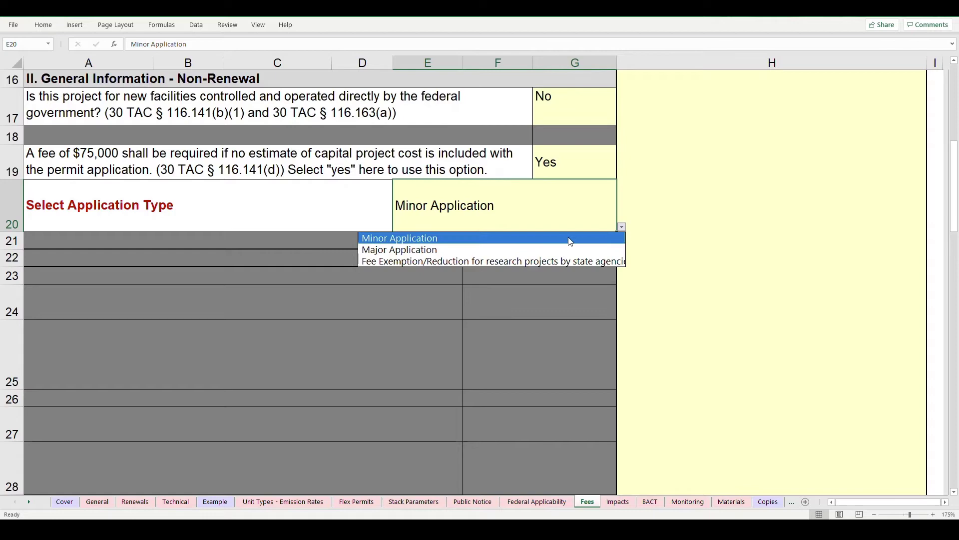
{"action": "left_click", "coordinate": [544, 241]}
Examine the estimated capital cost and permit application fee rows near the end of the Fees sheet.
{"action": "scroll", "coordinate": [674, 214], "scroll_direction": "down", "scroll_amount": 6}
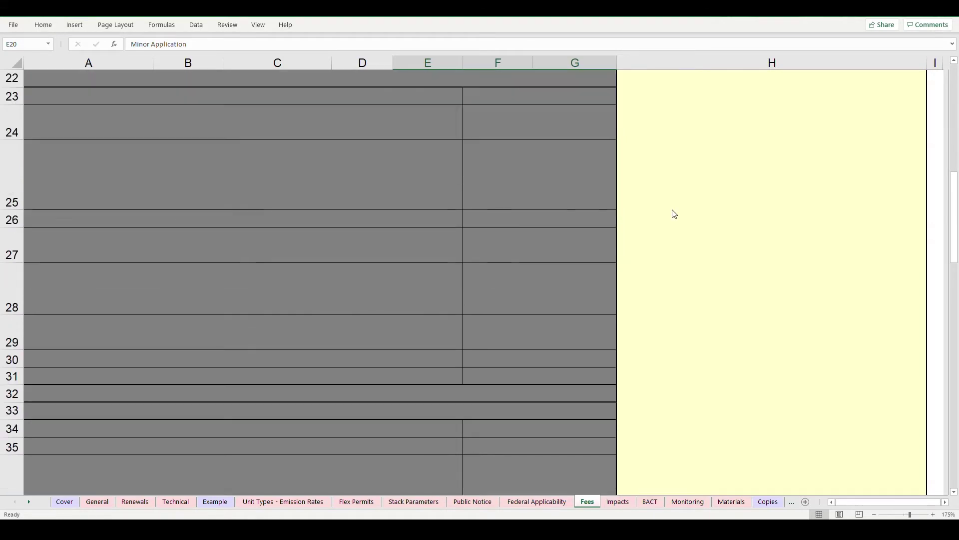
{"action": "scroll", "coordinate": [674, 214], "scroll_direction": "down", "scroll_amount": 2}
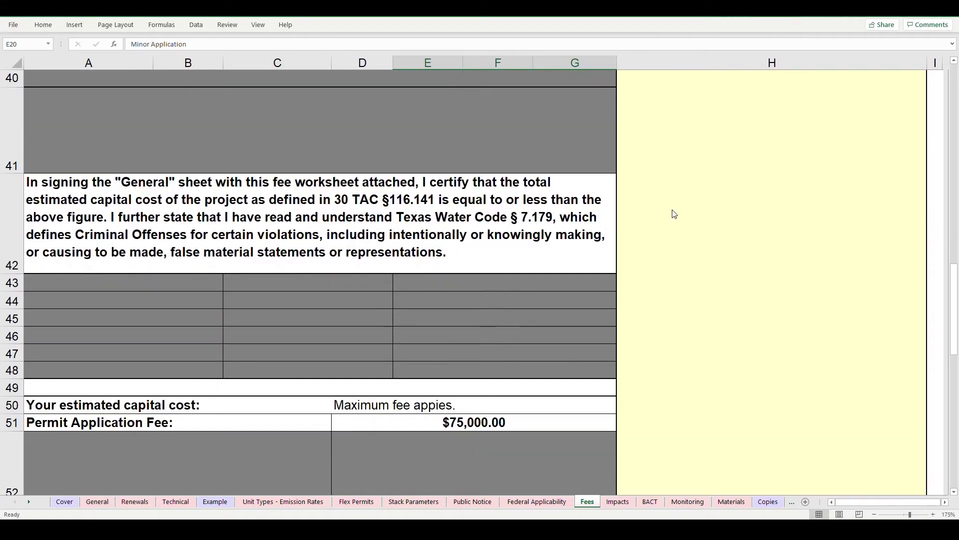
{"action": "left_click", "coordinate": [430, 430]}
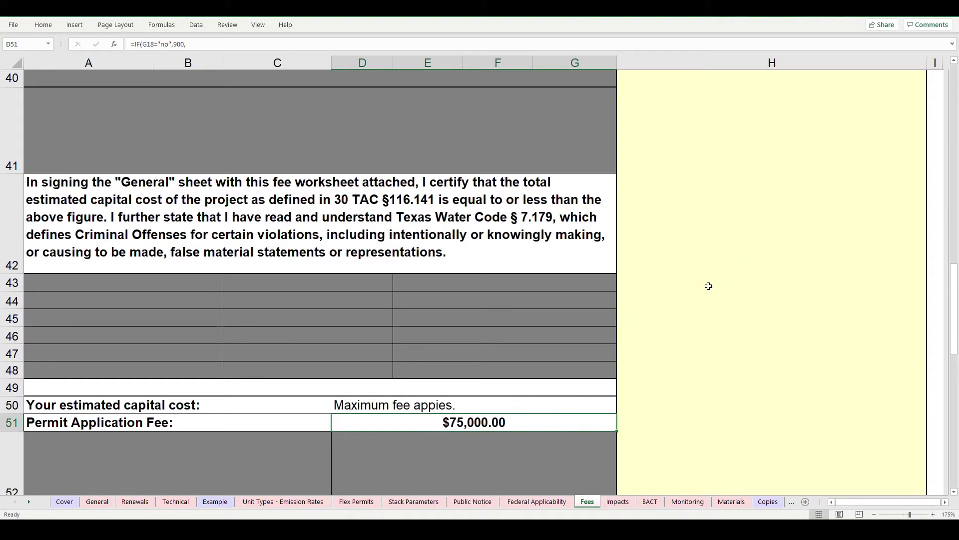
{"action": "left_click_drag", "start_coordinate": [580, 407], "coordinate": [581, 420]}
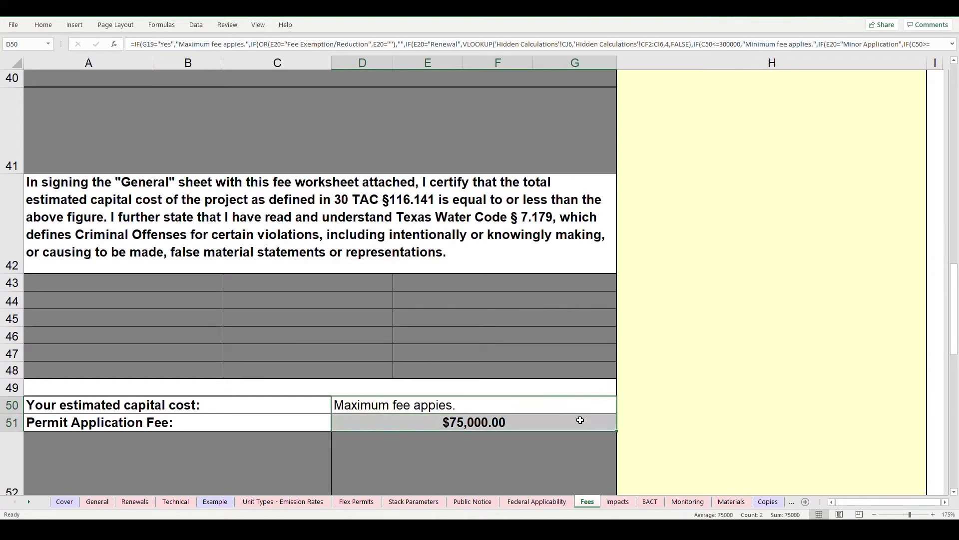
{"action": "left_click", "coordinate": [613, 404]}
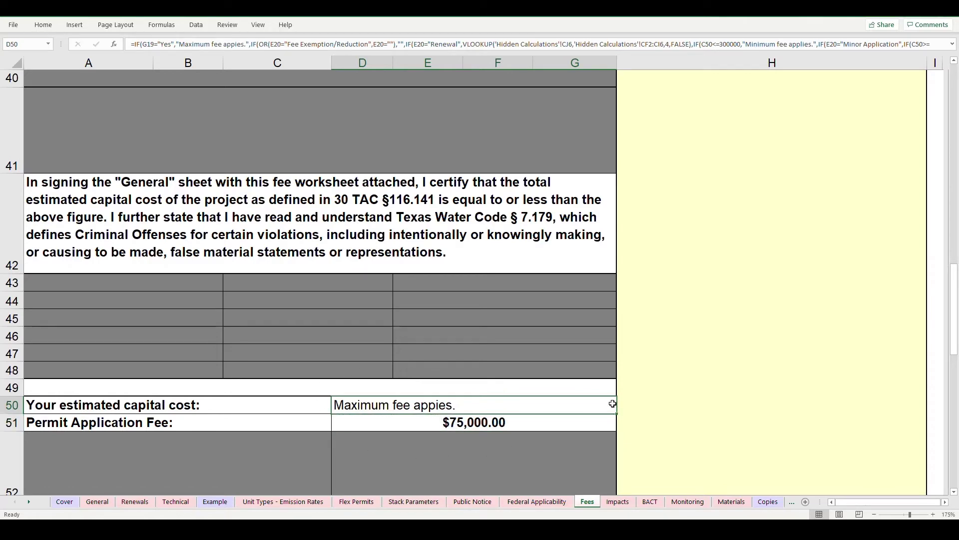
Set the answer for the $75,000 fee option in the non-renewal general information section to No.
{"action": "scroll", "coordinate": [613, 404], "scroll_direction": "up", "scroll_amount": 10}
{"action": "left_click", "coordinate": [599, 333]}
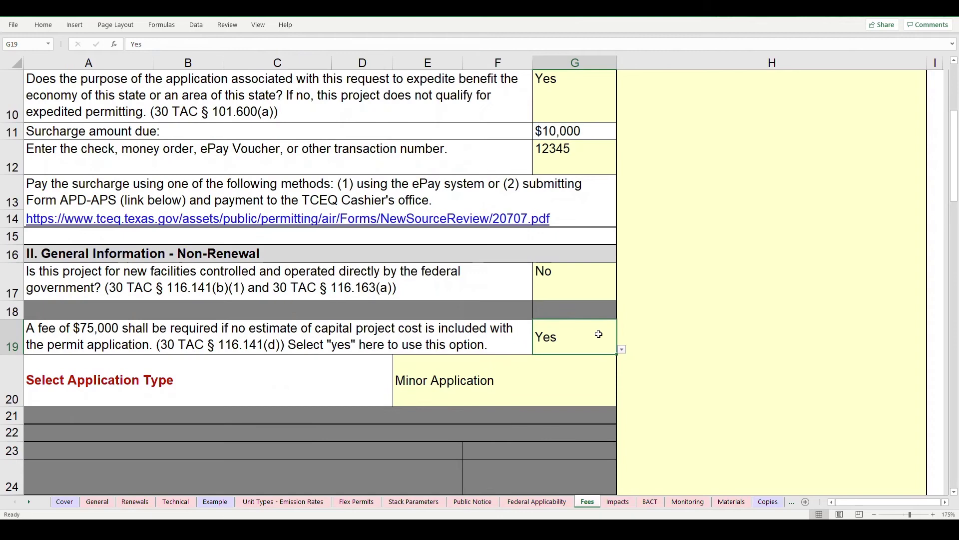
{"action": "left_click", "coordinate": [621, 350]}
{"action": "left_click", "coordinate": [595, 370]}
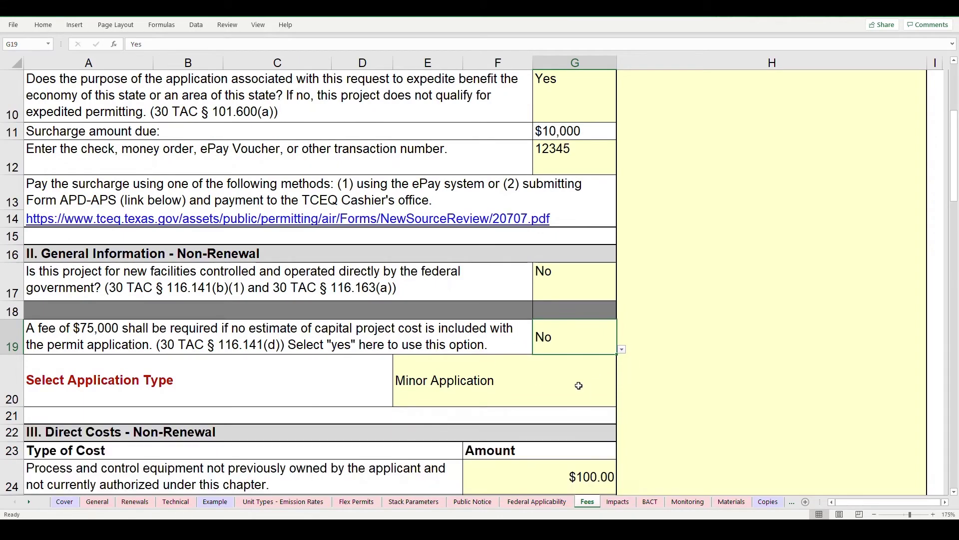
Switch the application type to the fee exemption/reduction option for research projects, and set it back to Minor Application.
{"action": "left_click", "coordinate": [579, 386]}
{"action": "scroll", "coordinate": [625, 381], "scroll_direction": "down", "scroll_amount": 3}
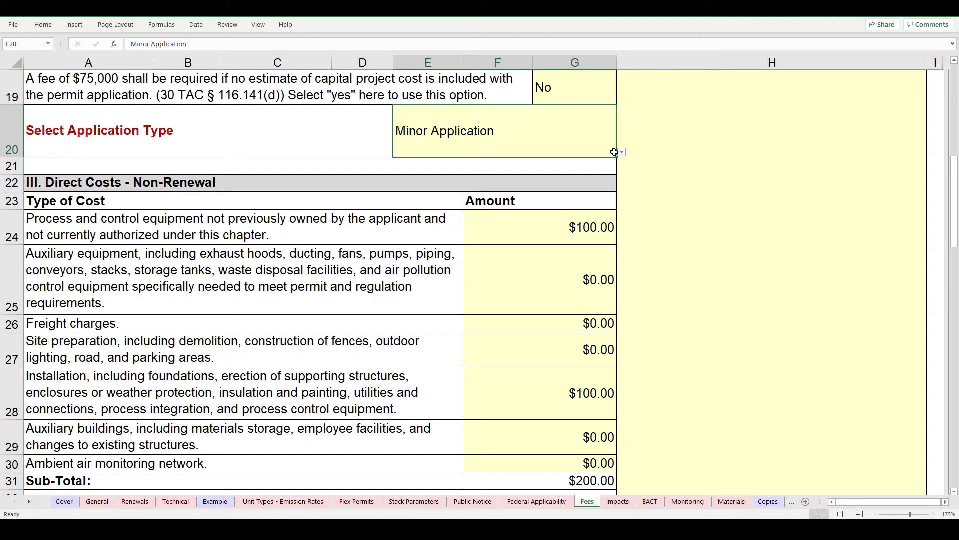
{"action": "left_click", "coordinate": [622, 153]}
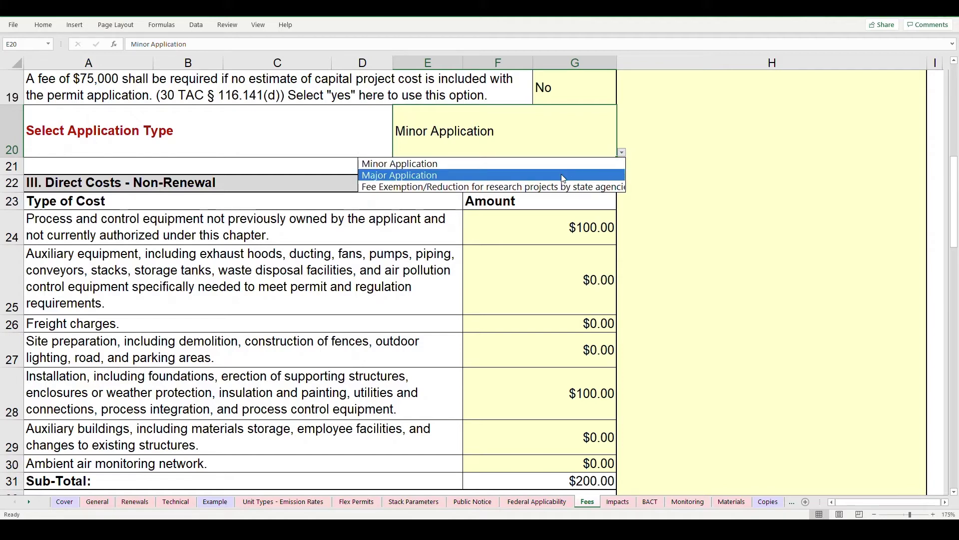
{"action": "left_click", "coordinate": [452, 183]}
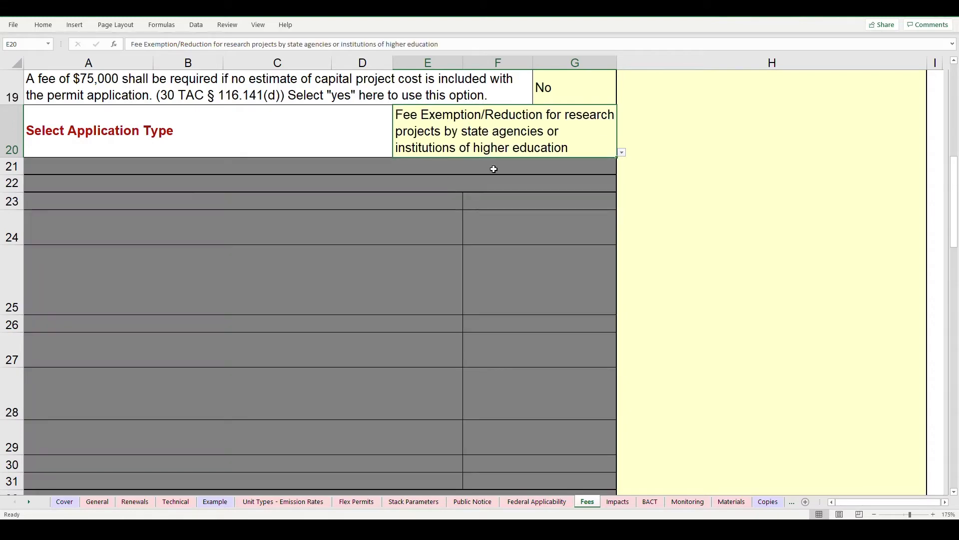
{"action": "left_click", "coordinate": [622, 152]}
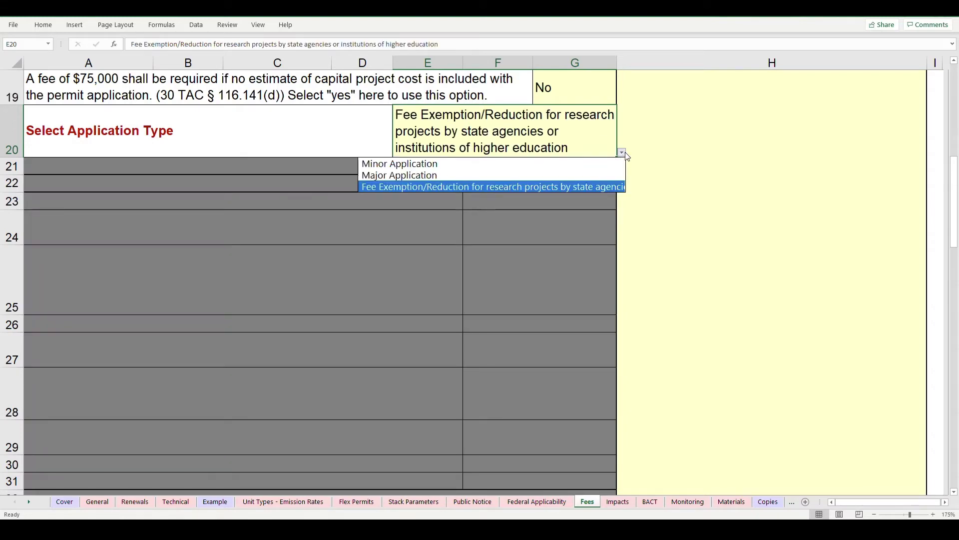
{"action": "left_click", "coordinate": [608, 164]}
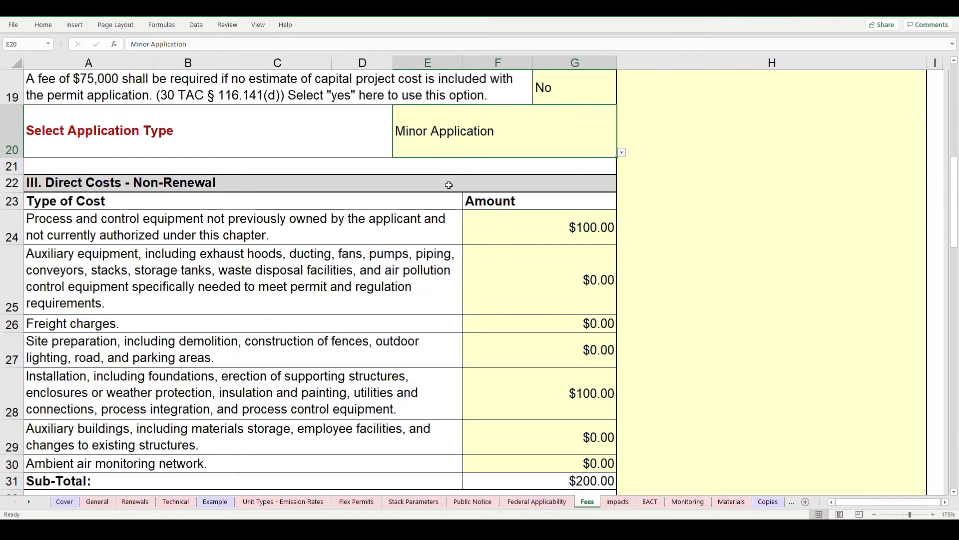
Review the non-renewal direct and indirect cost tables, and inspect the estimated capital cost and permit application fee cells.
{"action": "left_click_drag", "start_coordinate": [449, 183], "coordinate": [577, 481]}
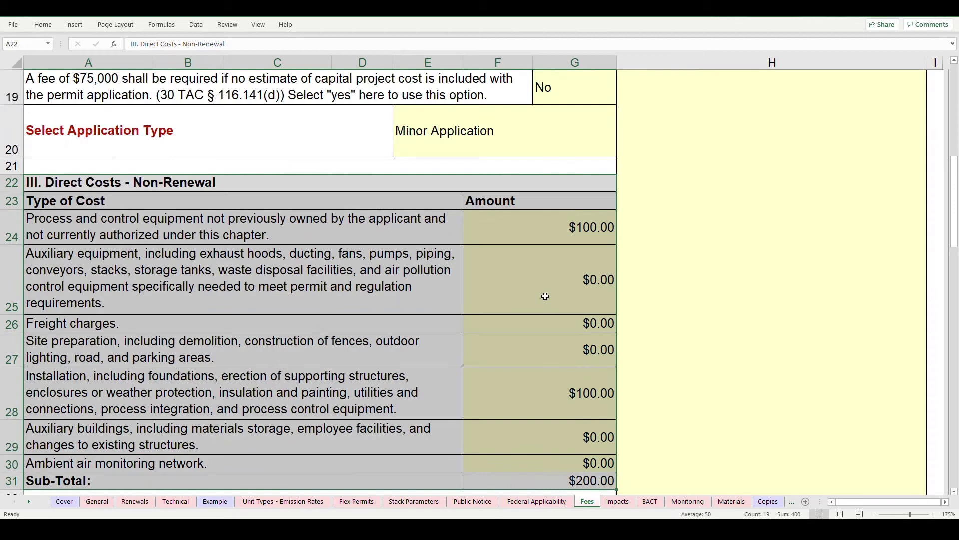
{"action": "scroll", "coordinate": [552, 240], "scroll_direction": "down", "scroll_amount": 3}
{"action": "left_click_drag", "start_coordinate": [548, 212], "coordinate": [591, 343]}
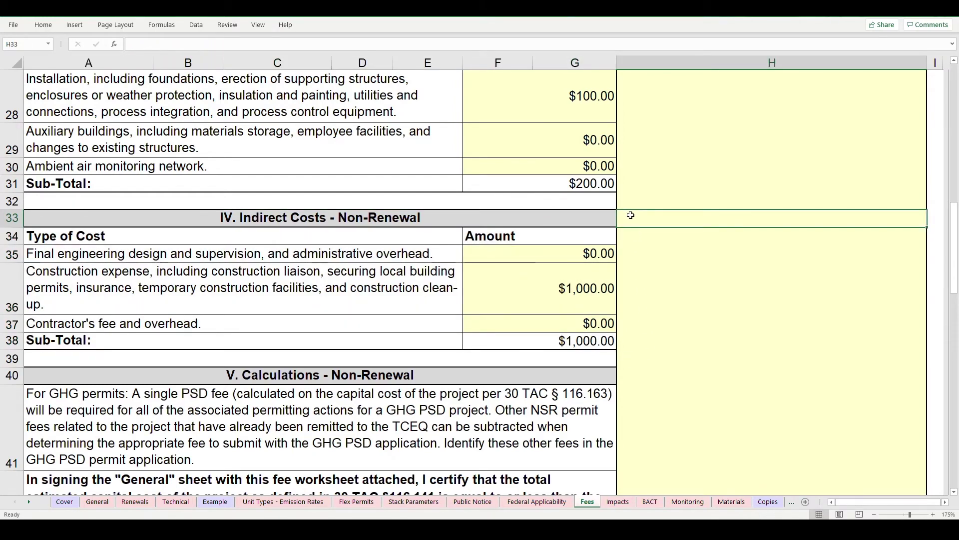
{"action": "scroll", "coordinate": [631, 215], "scroll_direction": "down", "scroll_amount": 5}
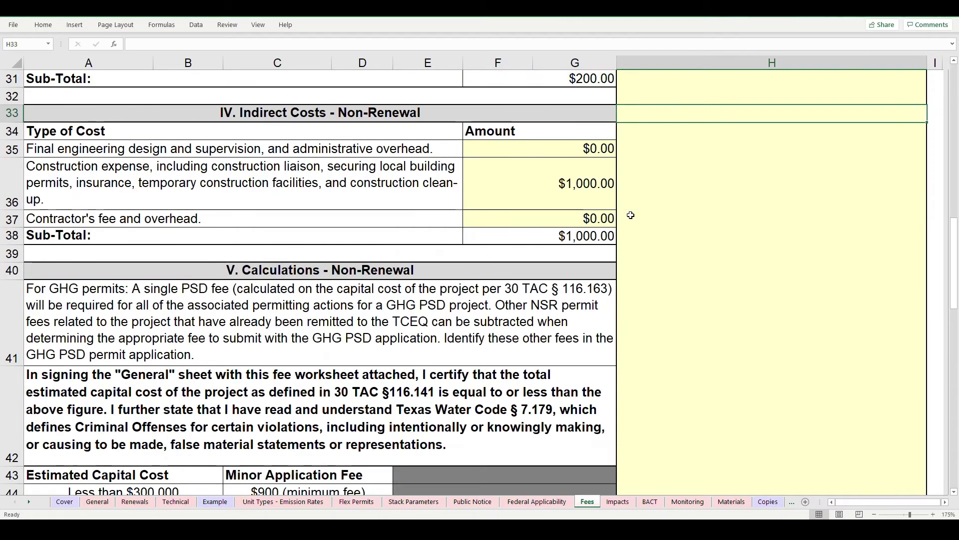
{"action": "scroll", "coordinate": [631, 215], "scroll_direction": "down", "scroll_amount": 1}
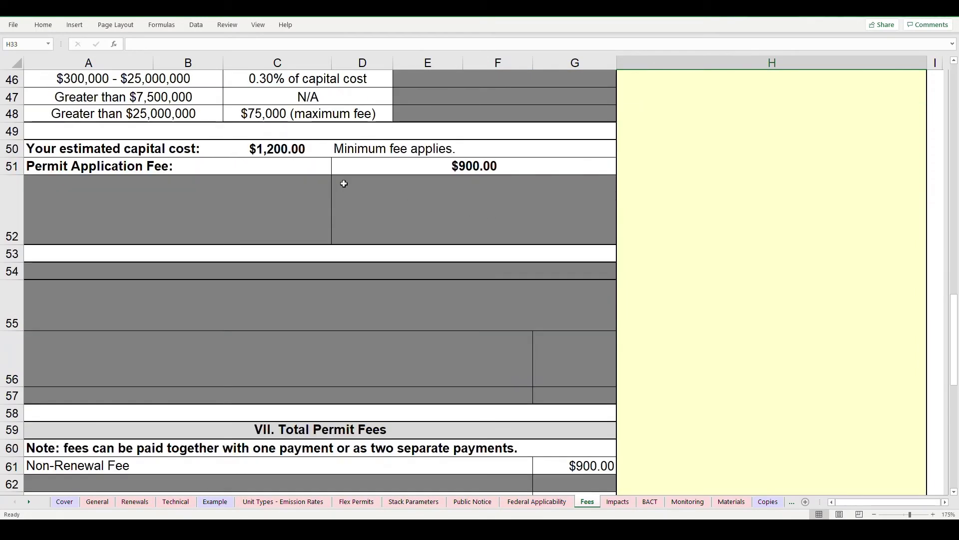
{"action": "left_click", "coordinate": [272, 150]}
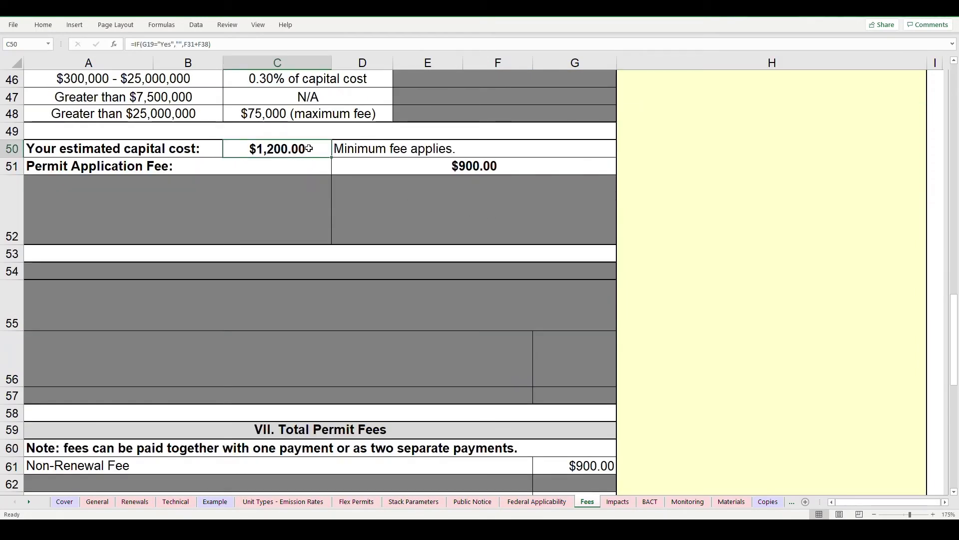
{"action": "left_click", "coordinate": [358, 163]}
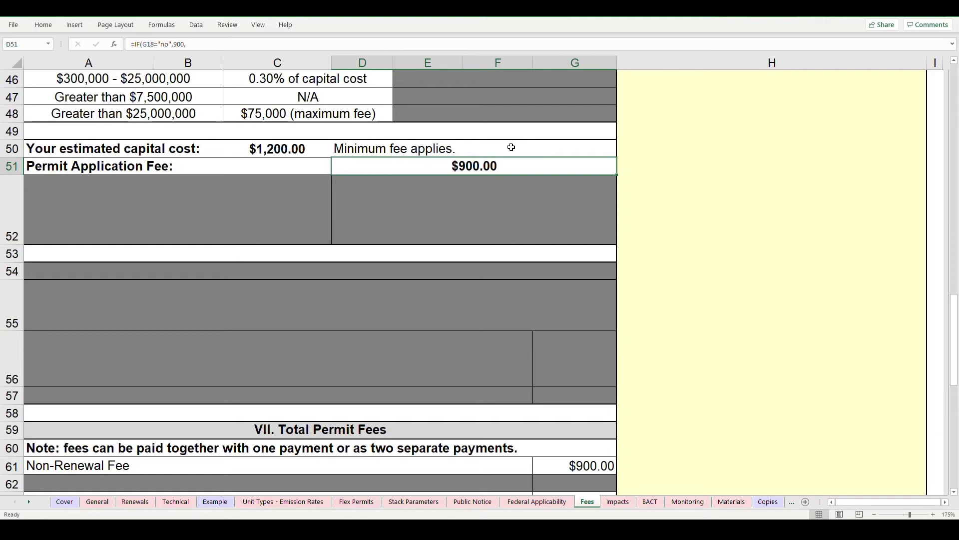
Set the construction expense amount in the non-renewal indirect costs section to 2000000.
{"action": "scroll", "coordinate": [512, 147], "scroll_direction": "up", "scroll_amount": 4}
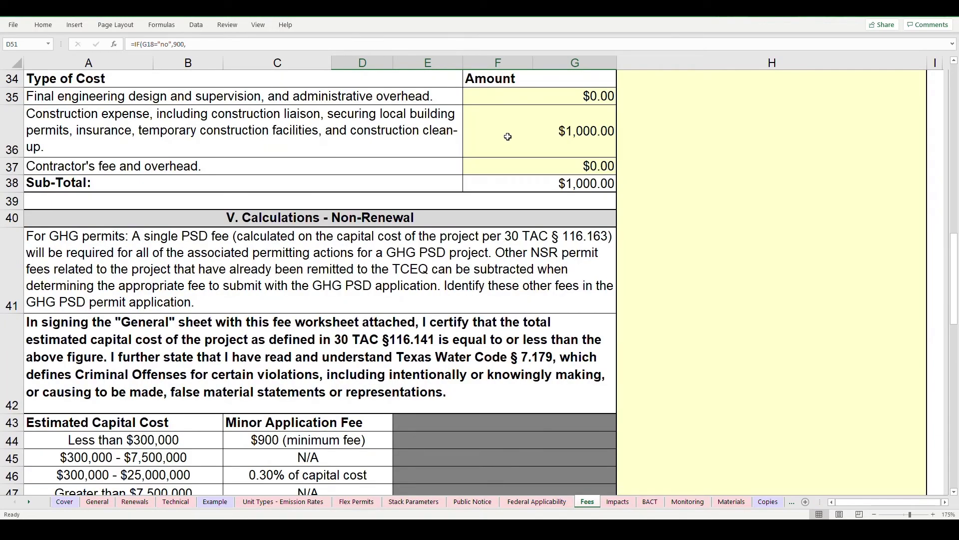
{"action": "left_click", "coordinate": [507, 134]}
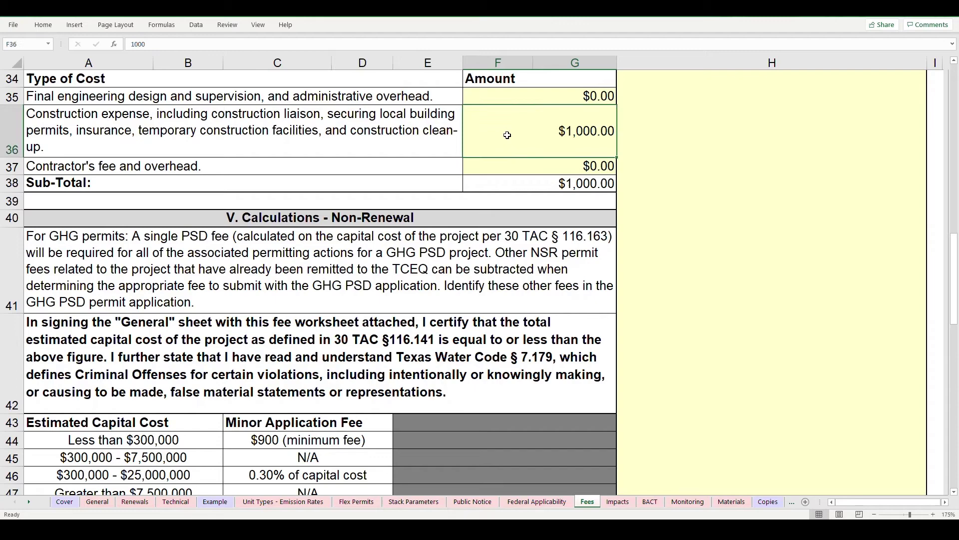
{"action": "type", "text": "2000000"}
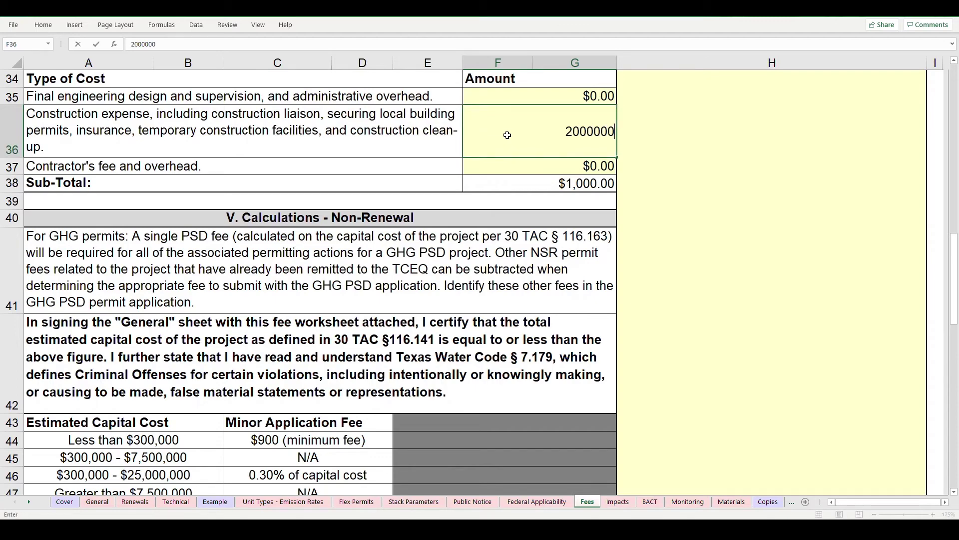
{"action": "key", "text": "Return"}
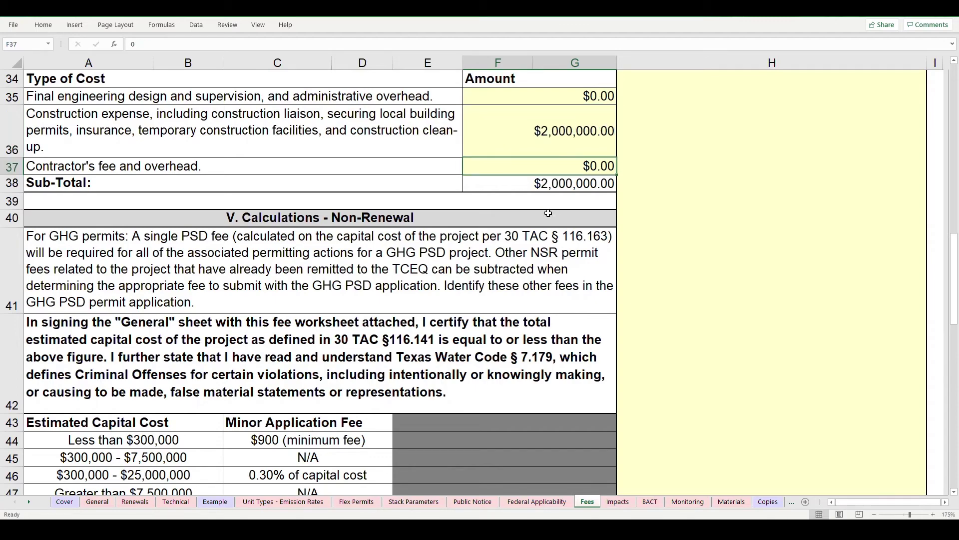
Check the estimated capital cost, its multiplier and the permit application fee, and undo the construction expense change.
{"action": "scroll", "coordinate": [549, 213], "scroll_direction": "down", "scroll_amount": 3}
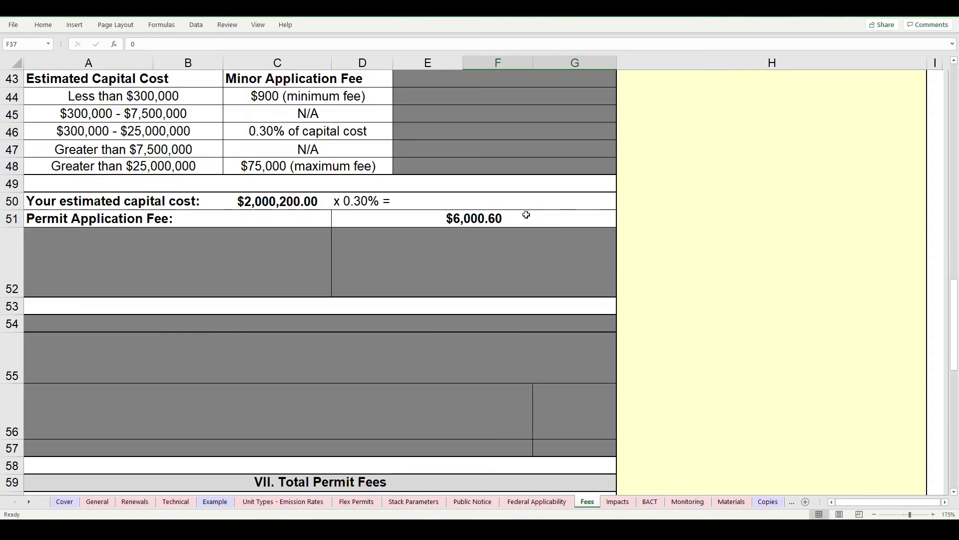
{"action": "left_click", "coordinate": [285, 201]}
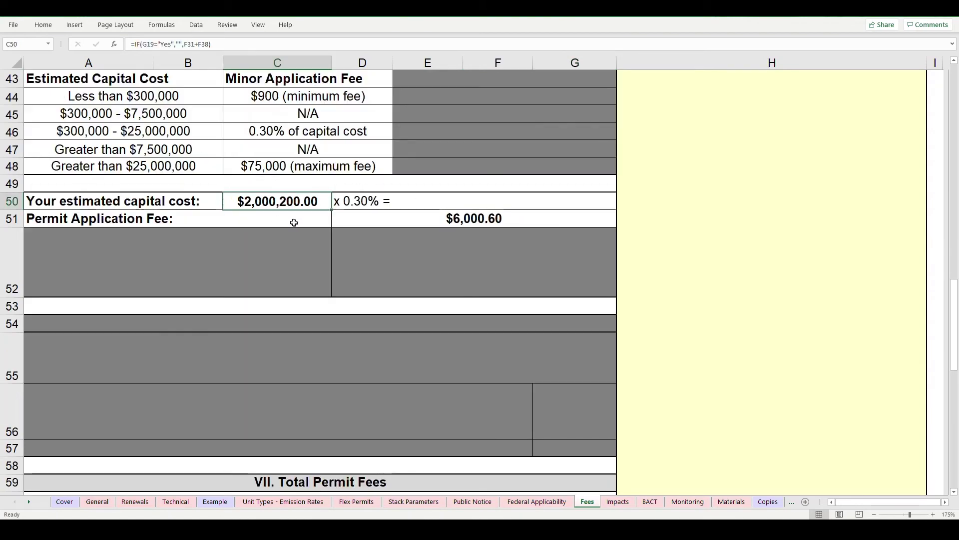
{"action": "left_click", "coordinate": [350, 198]}
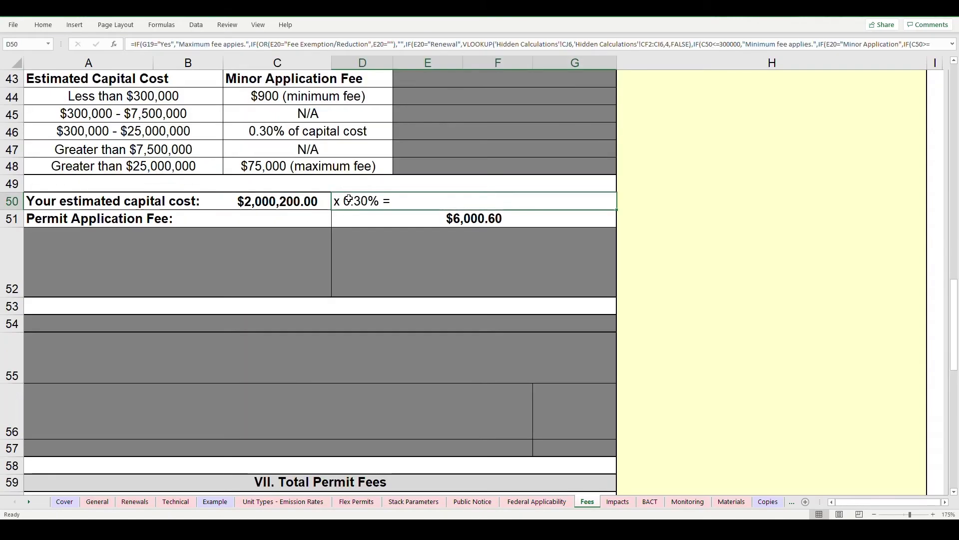
{"action": "left_click", "coordinate": [448, 220]}
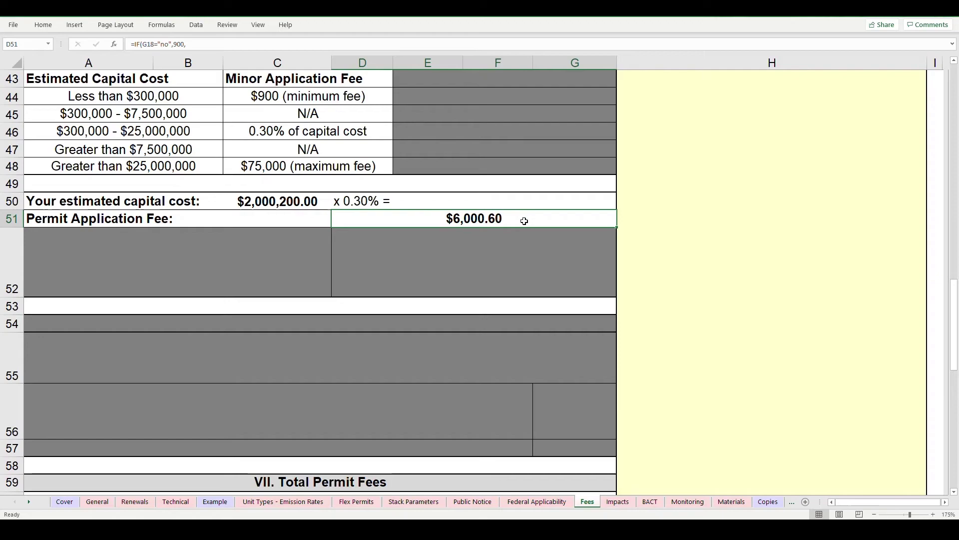
{"action": "key", "text": "ctrl+z"}
{"action": "key", "text": "ctrl+z"}
Examine the greyed-out renewal fee section and the Total Permit Fees section, including its renewal fee row and total.
{"action": "scroll", "coordinate": [524, 220], "scroll_direction": "down", "scroll_amount": 8}
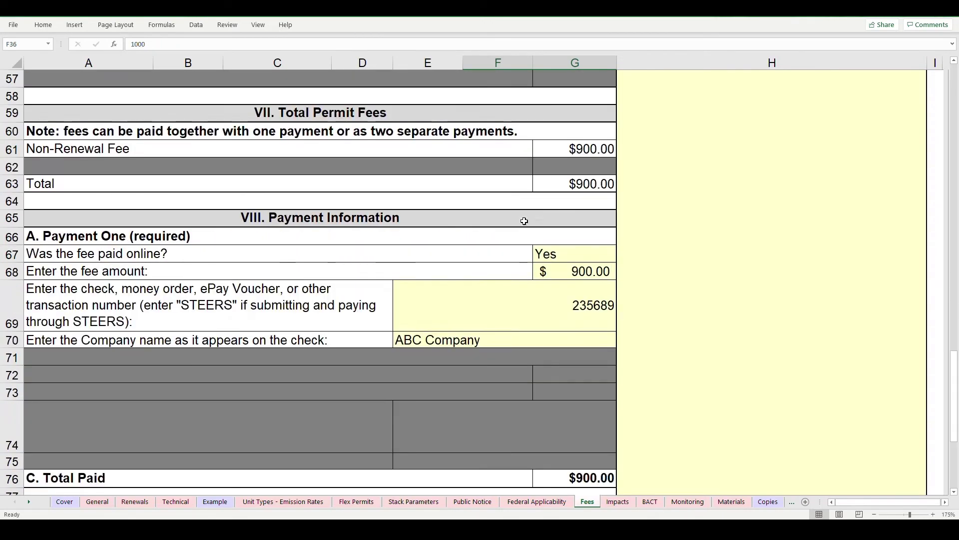
{"action": "scroll", "coordinate": [523, 218], "scroll_direction": "up", "scroll_amount": 2}
{"action": "left_click_drag", "start_coordinate": [529, 184], "coordinate": [556, 307]}
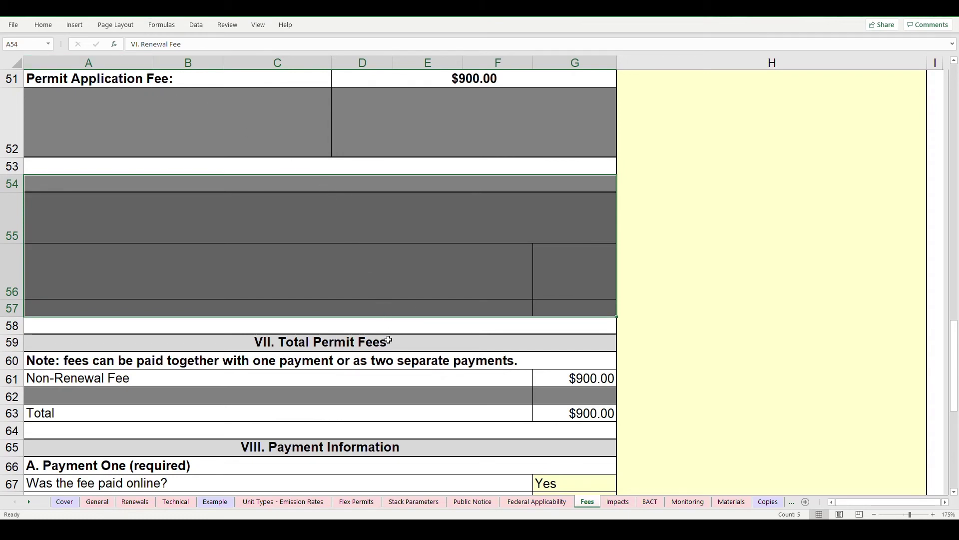
{"action": "left_click", "coordinate": [550, 344]}
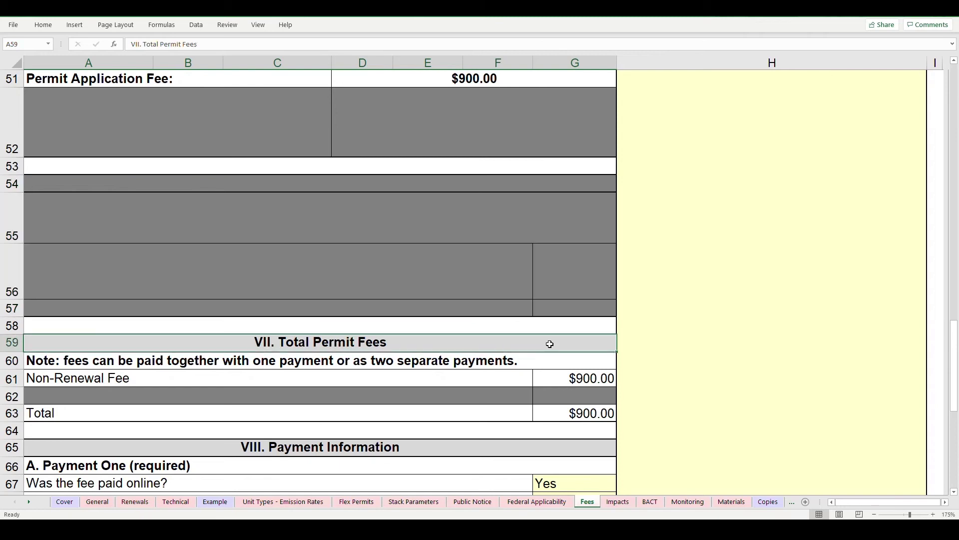
{"action": "left_click_drag", "start_coordinate": [549, 344], "coordinate": [571, 417]}
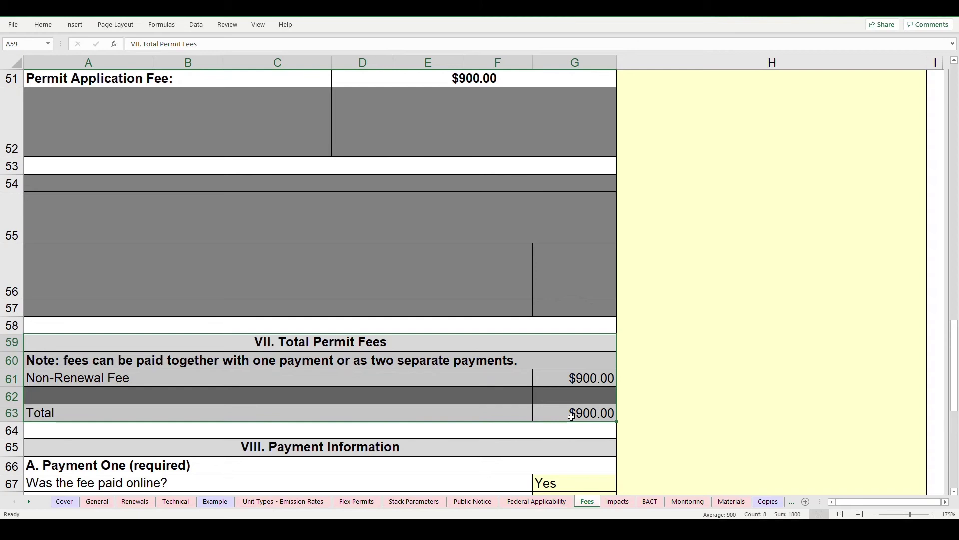
{"action": "left_click", "coordinate": [520, 336]}
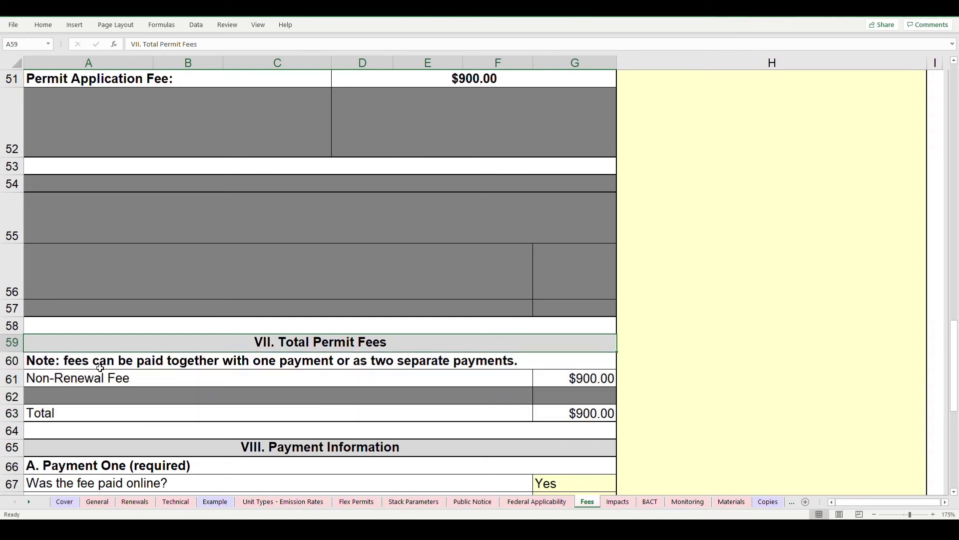
{"action": "left_click", "coordinate": [100, 395]}
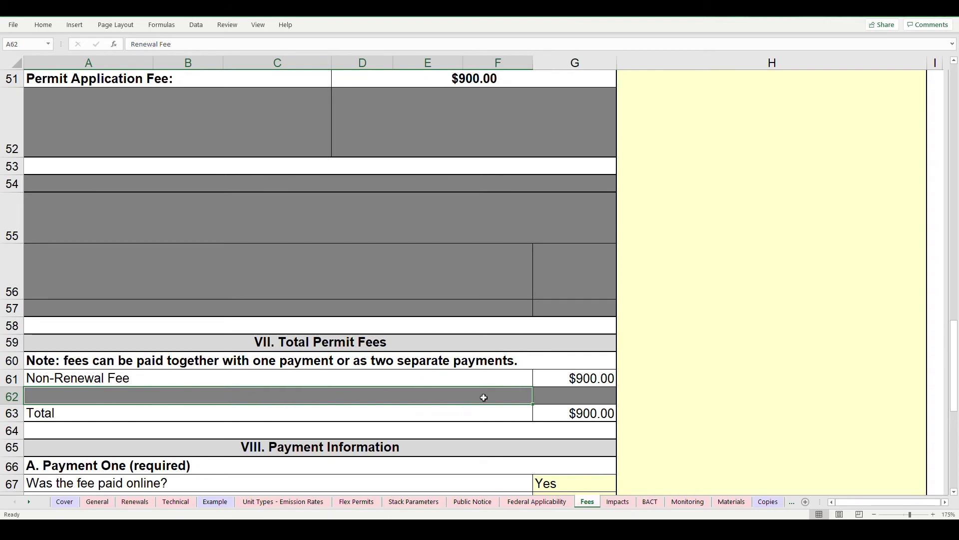
{"action": "left_click", "coordinate": [592, 410]}
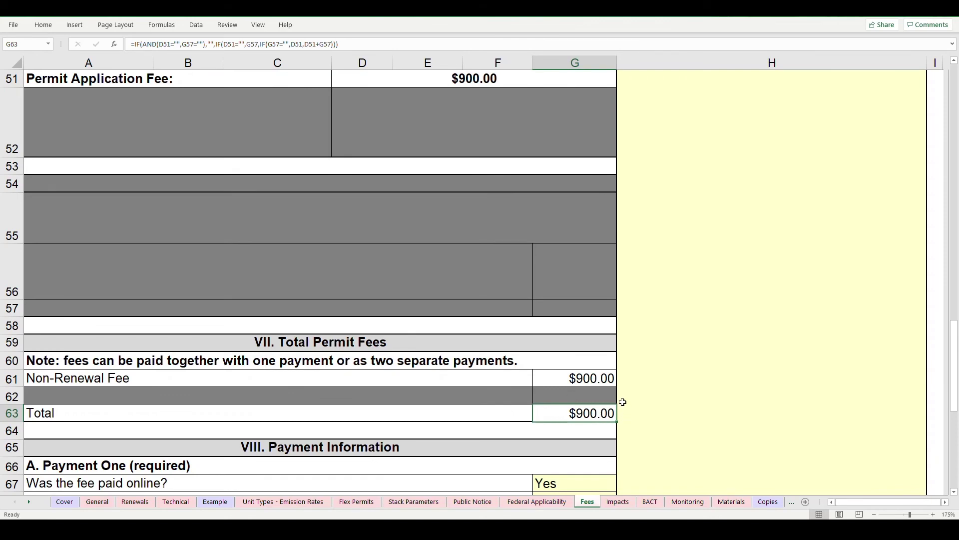
Select the Payment Information section from its heading through the Total Paid row to review it.
{"action": "scroll", "coordinate": [623, 402], "scroll_direction": "down", "scroll_amount": 1}
{"action": "scroll", "coordinate": [623, 402], "scroll_direction": "down", "scroll_amount": 1}
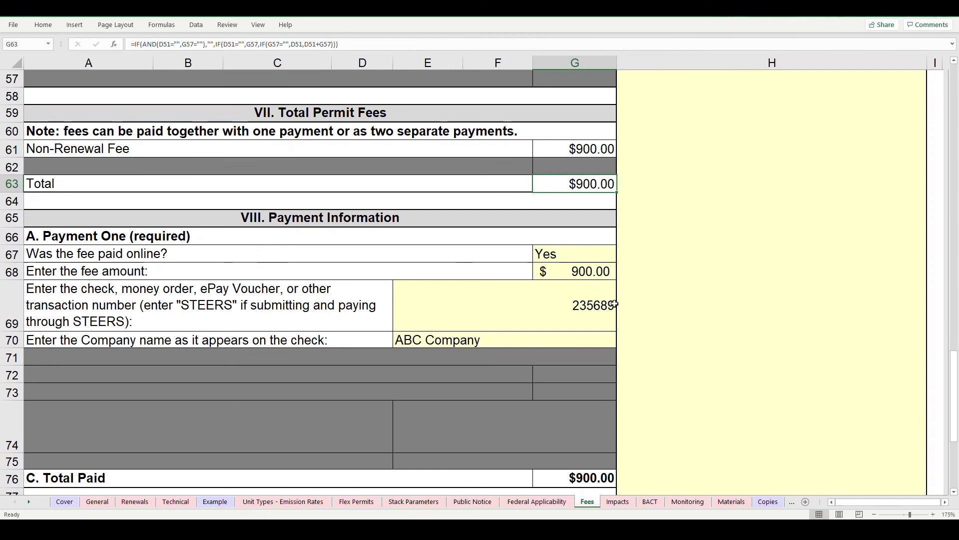
{"action": "left_click_drag", "start_coordinate": [591, 216], "coordinate": [603, 475]}
Answer No to the estimated capital cost being above $2 million, and inspect the Texas licensed P.E. seal question.
{"action": "scroll", "coordinate": [651, 385], "scroll_direction": "down", "scroll_amount": 4}
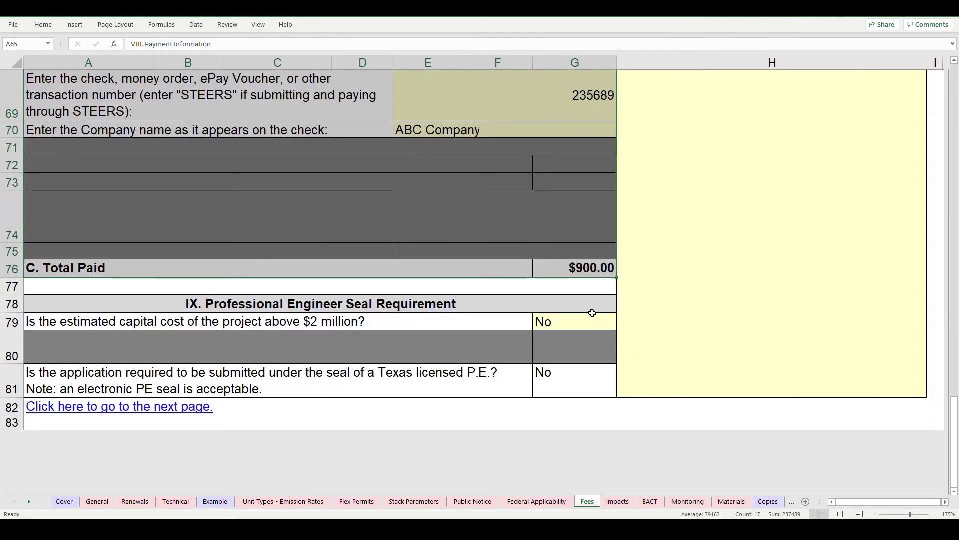
{"action": "left_click", "coordinate": [594, 324]}
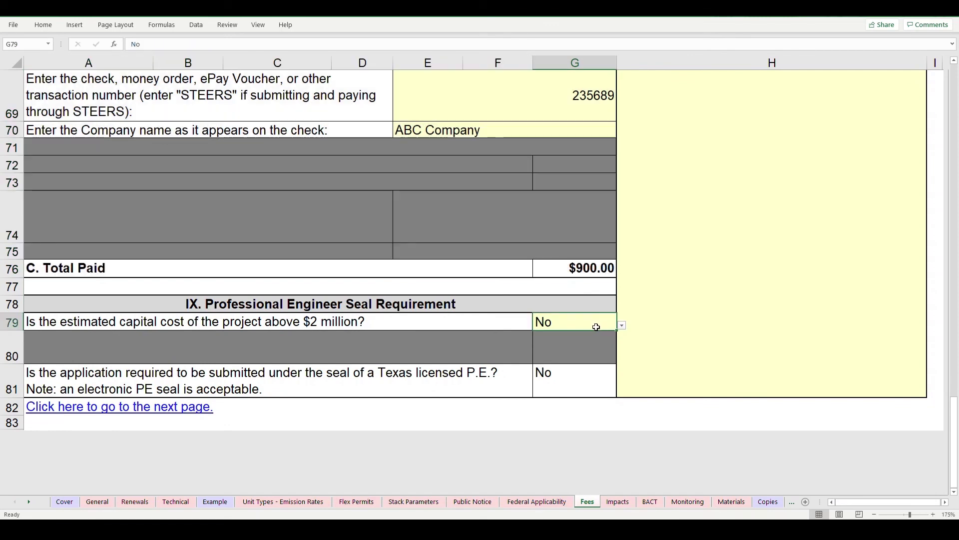
{"action": "left_click", "coordinate": [622, 326]}
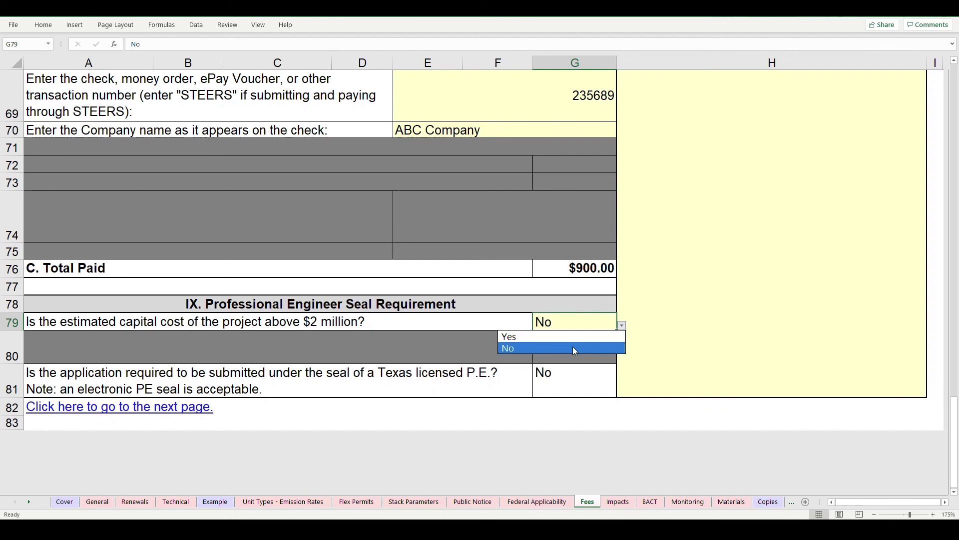
{"action": "left_click", "coordinate": [573, 347]}
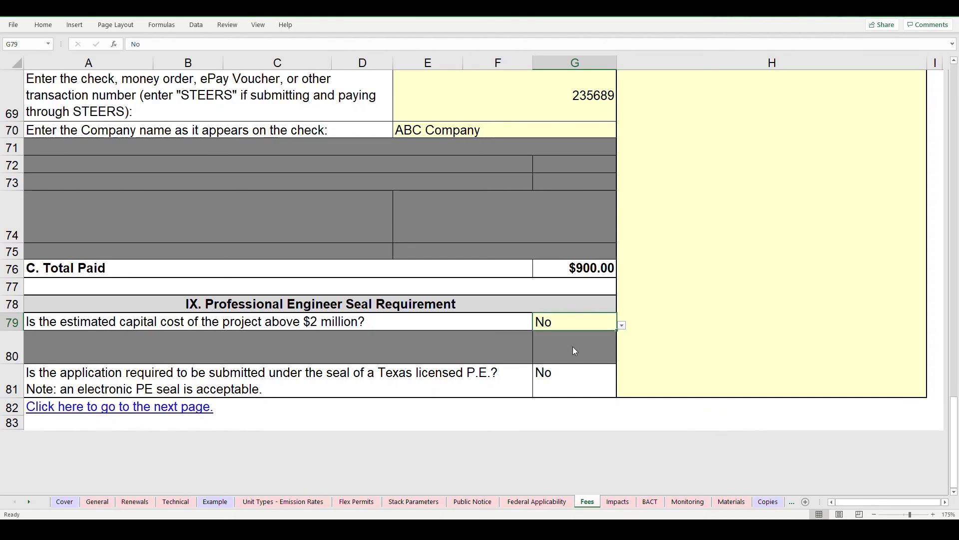
{"action": "left_click", "coordinate": [574, 366]}
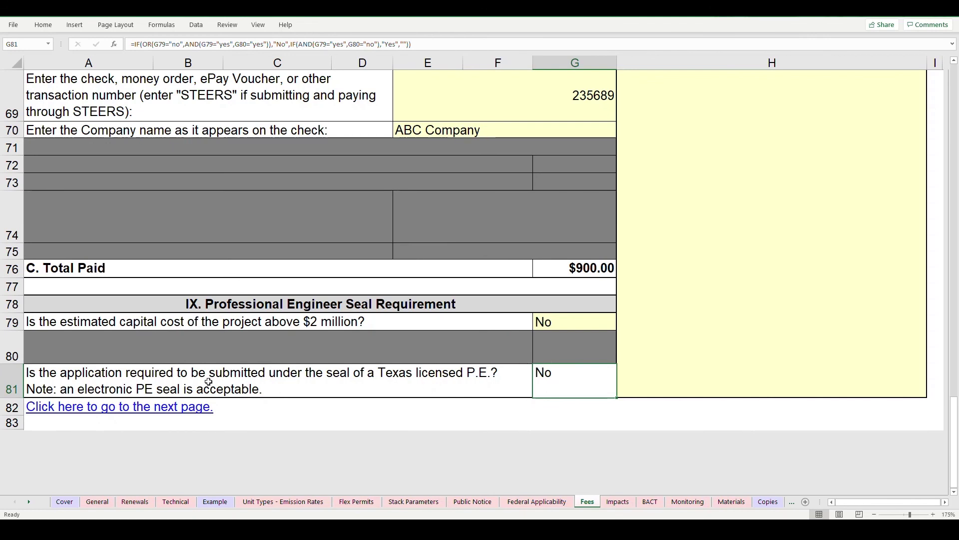
{"action": "left_click", "coordinate": [276, 388]}
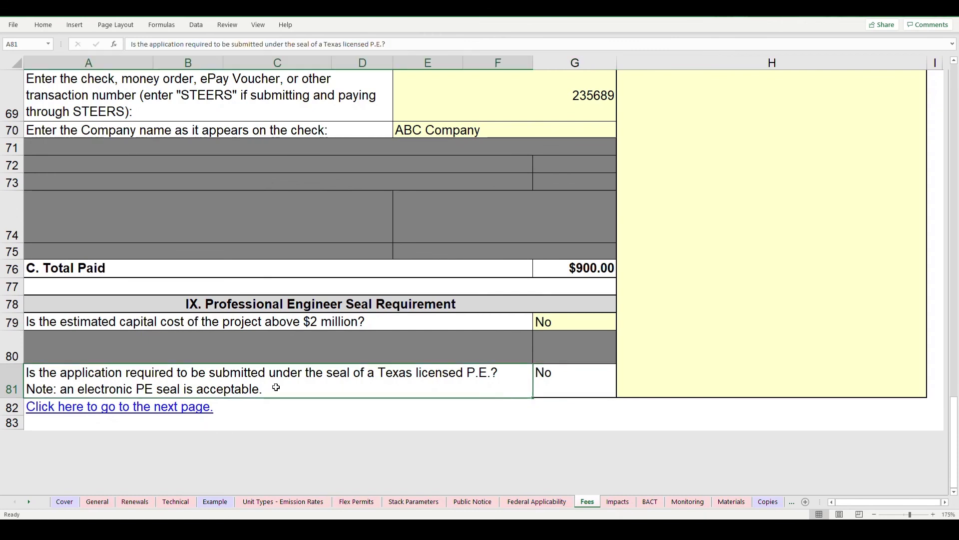